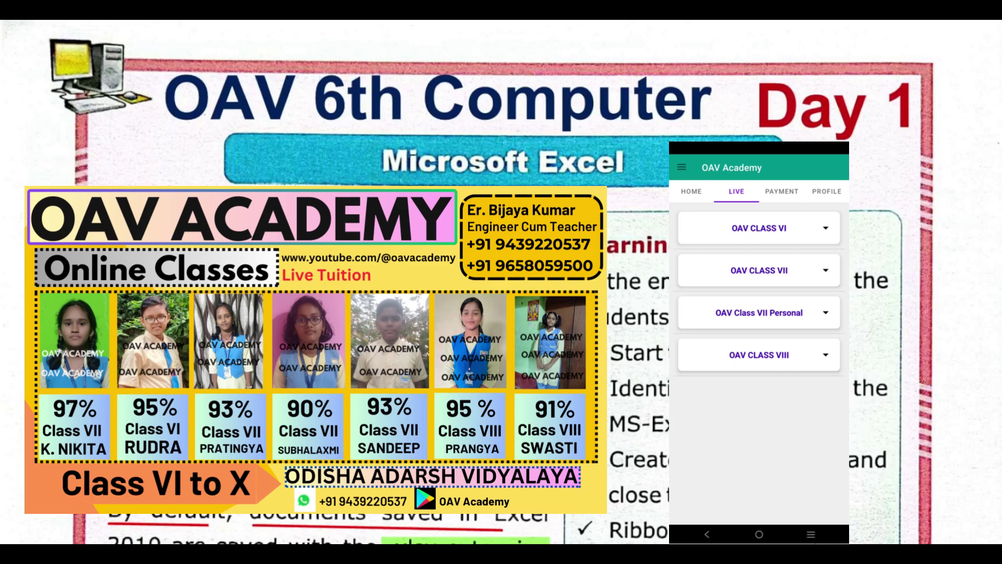
Step: Expand the OAV Class VI, VII and VIII live-class cards, then reopen Class VI
click(759, 228)
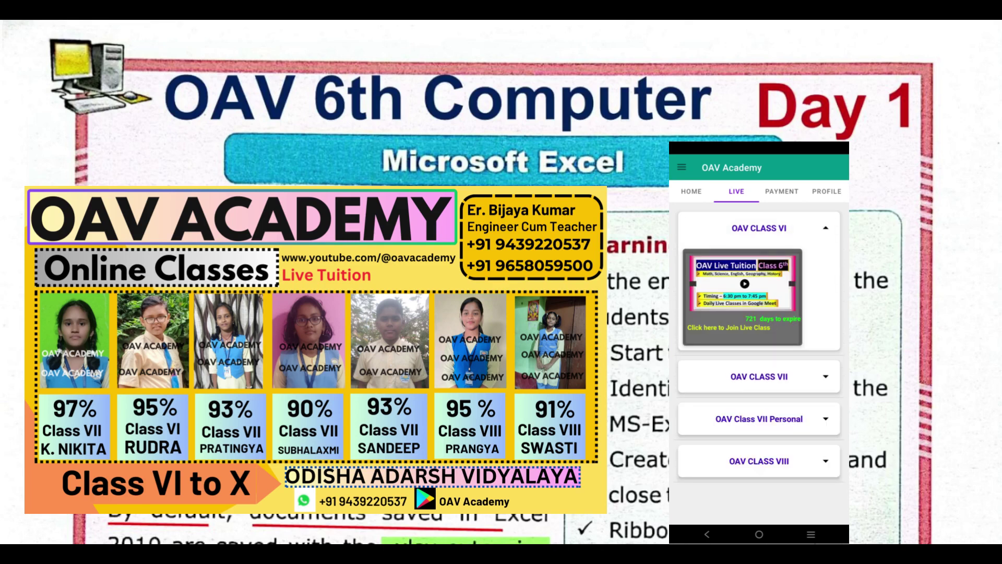
click(760, 376)
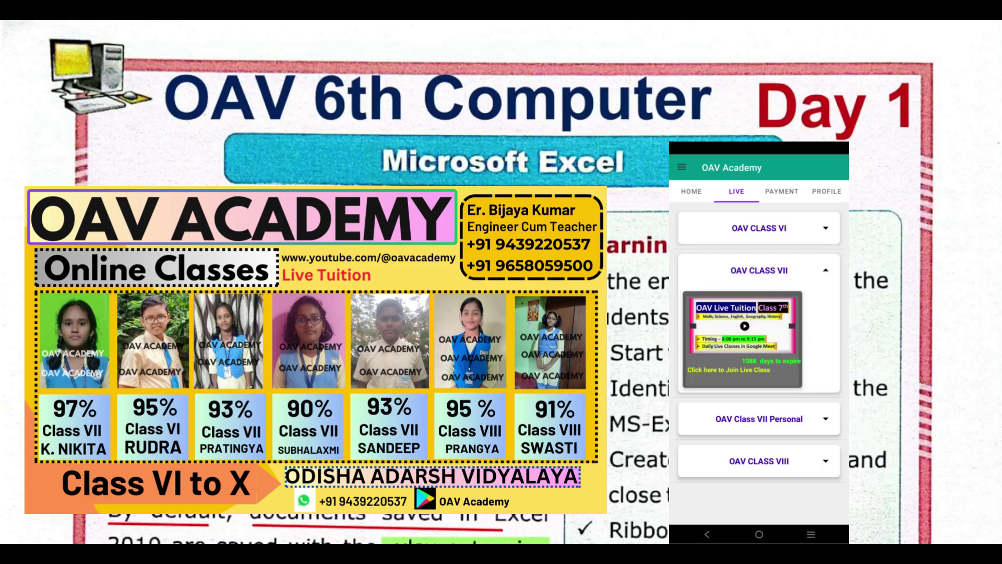
click(759, 461)
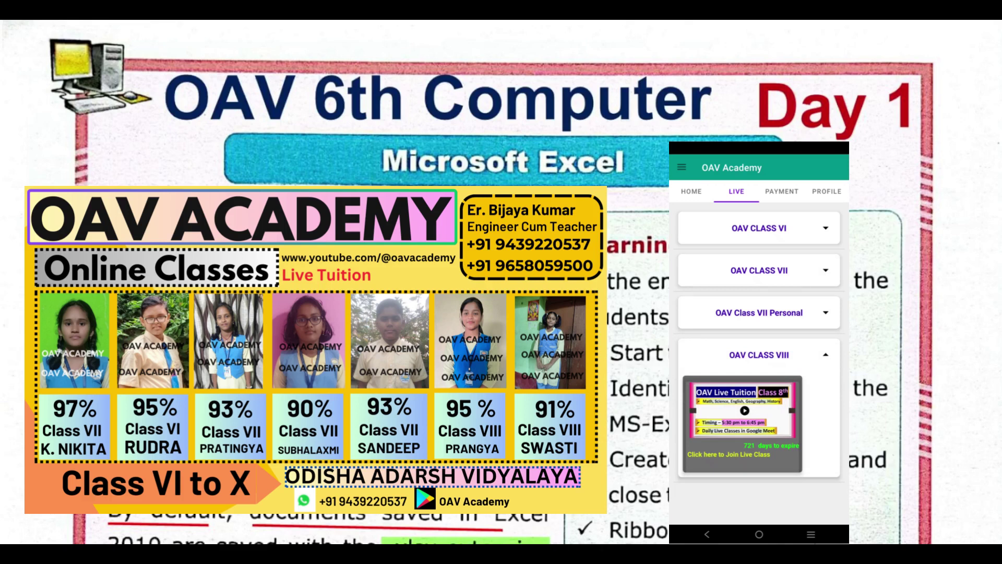
click(760, 227)
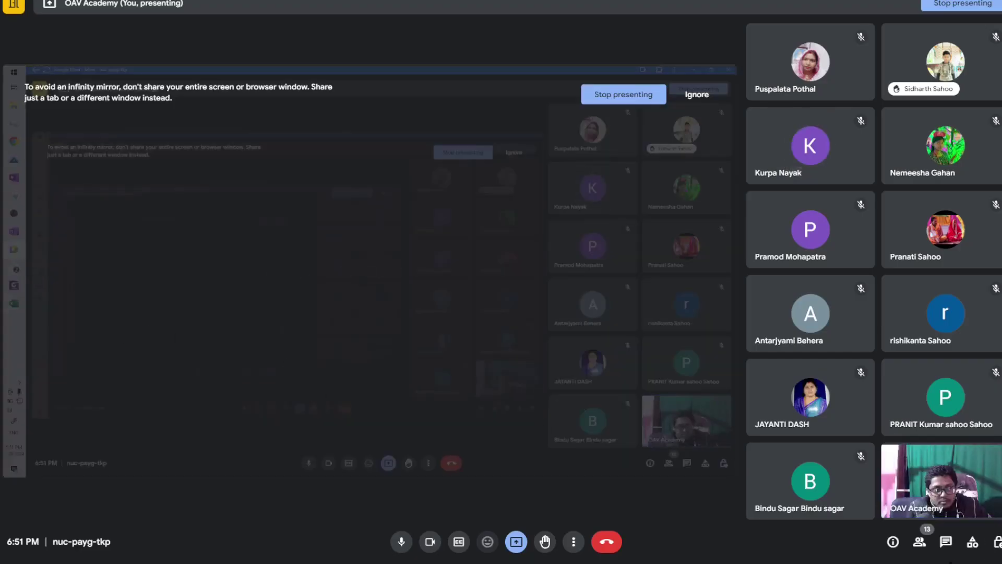
Step: In the meeting's host controls, turn off participants' ability to turn on their microphones
click(919, 543)
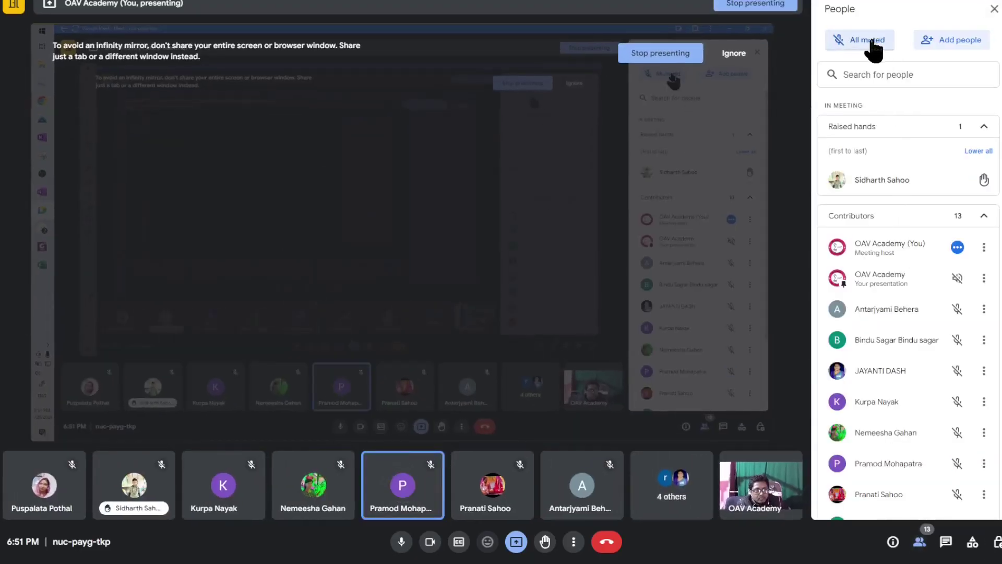
click(997, 543)
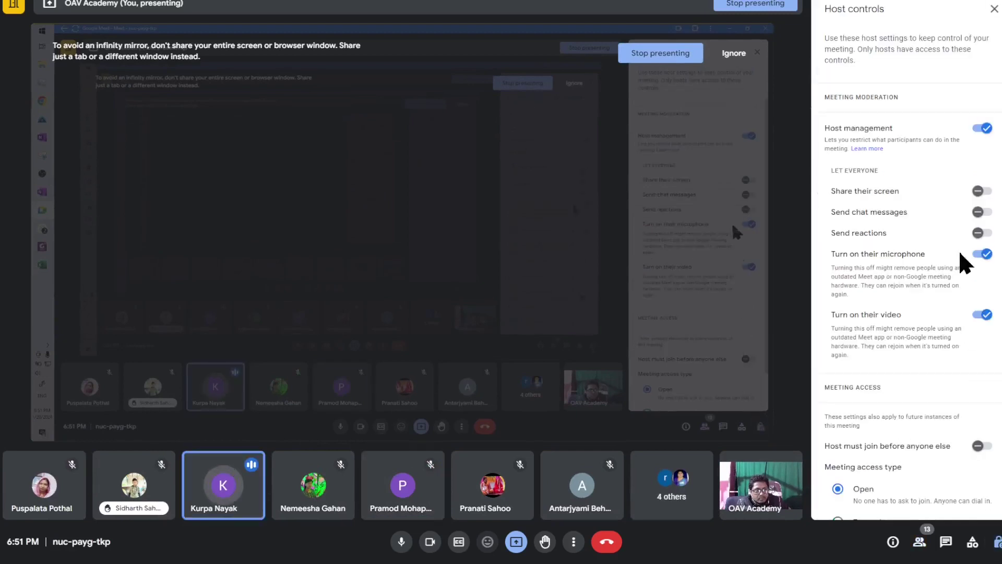
click(981, 254)
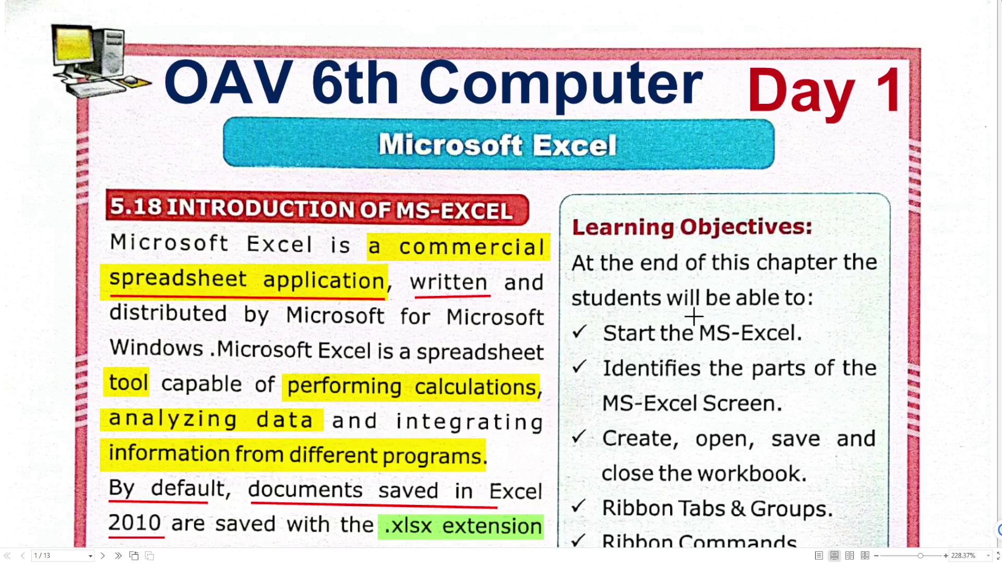
Step: Draw red boxes around 'Start the MS-Excel.', 'parts', 'Create, open, save' and 'workbook.'
scroll(725, 340, down, 2)
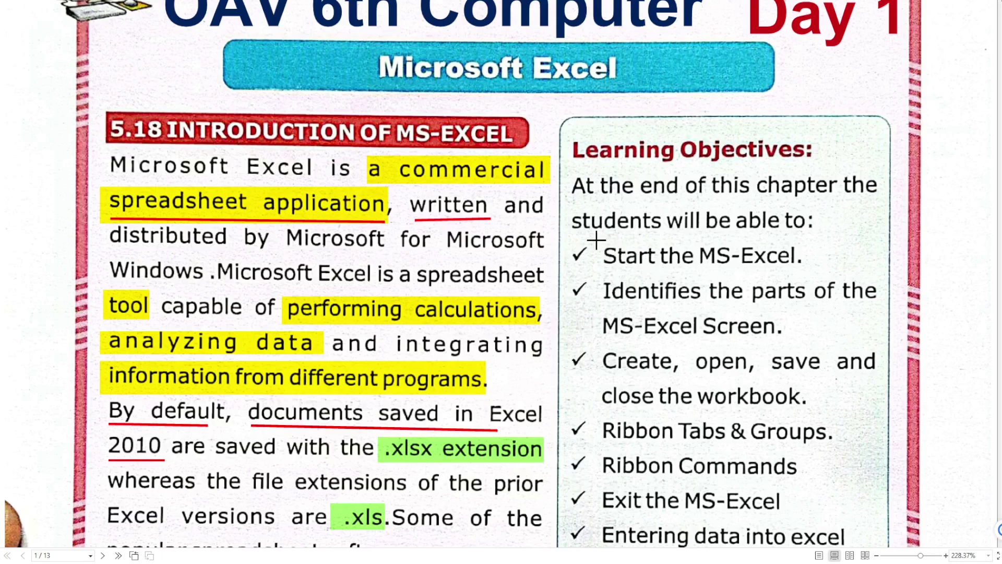
drag(596, 240, 807, 271)
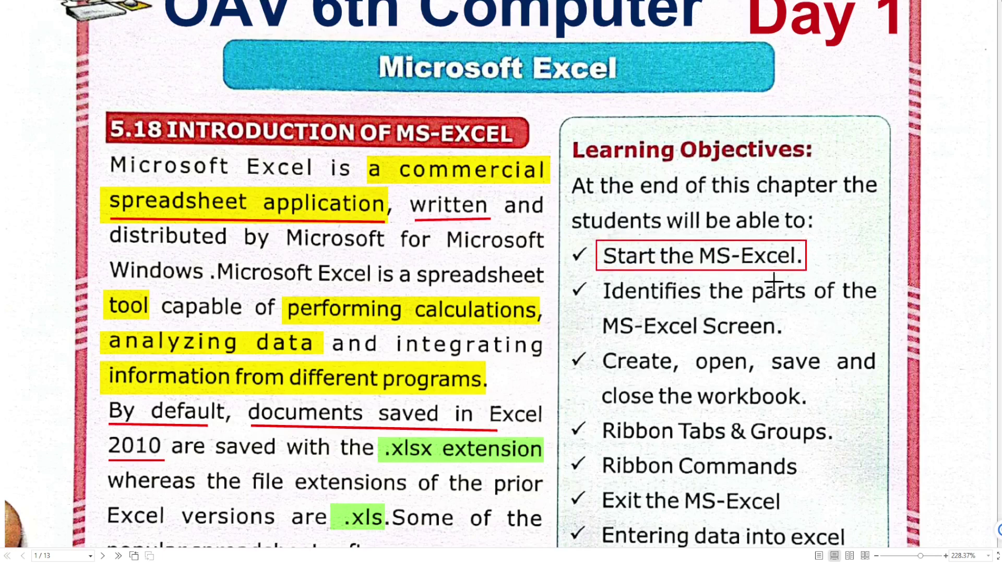
drag(749, 279, 809, 308)
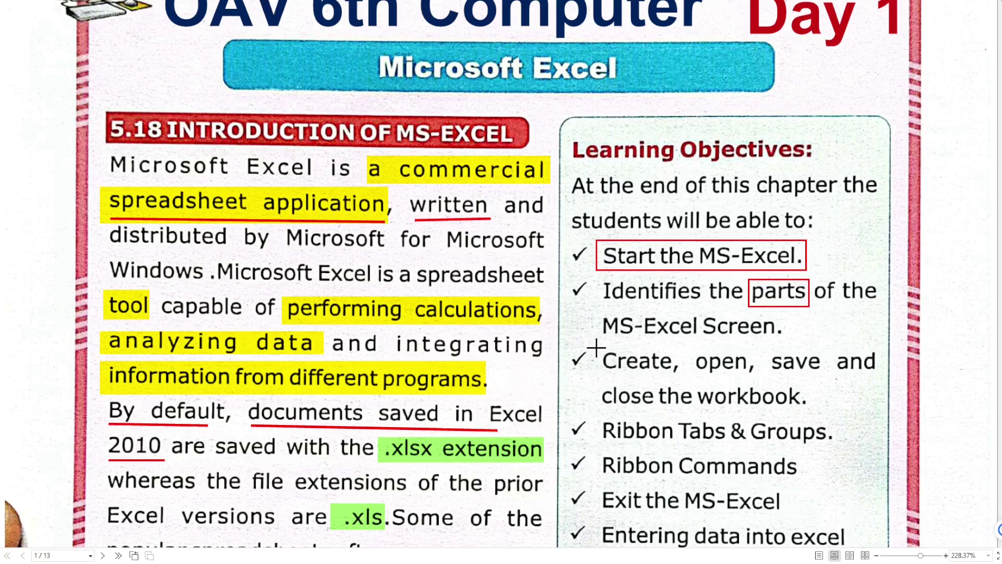
mouse_move(595, 348)
mouse_down()
mouse_move(679, 377)
mouse_move(830, 382)
mouse_up()
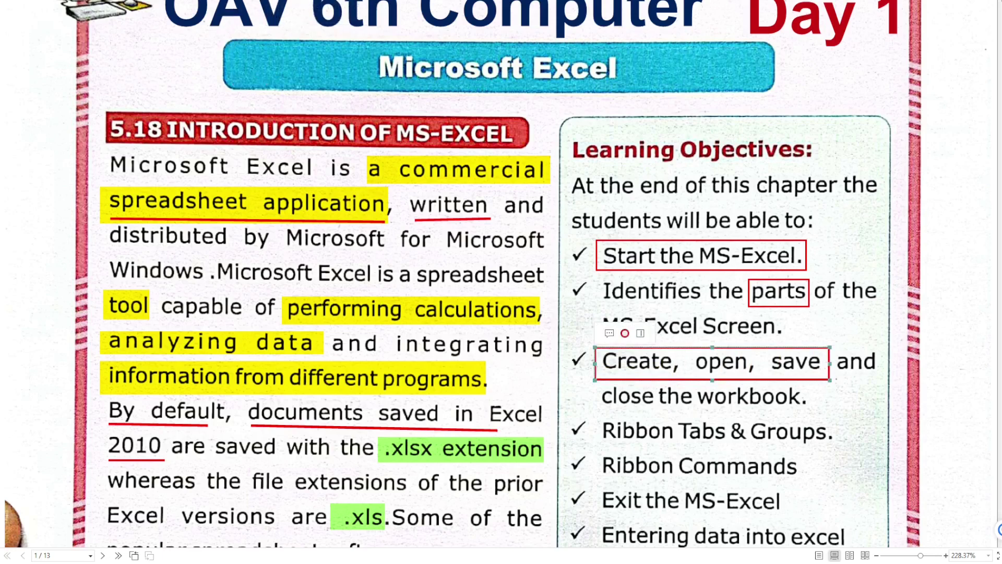
key(Escape)
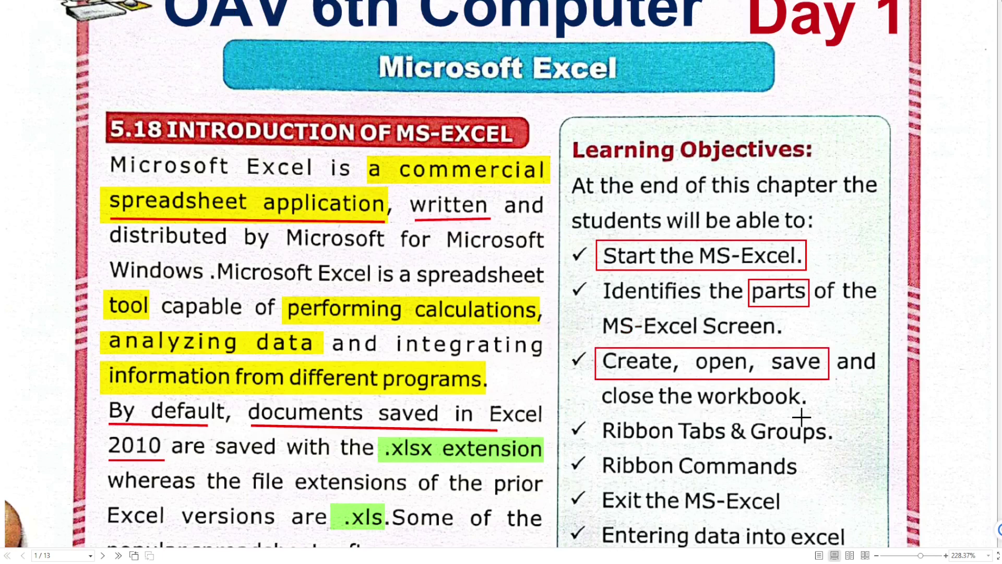
drag(814, 414, 694, 381)
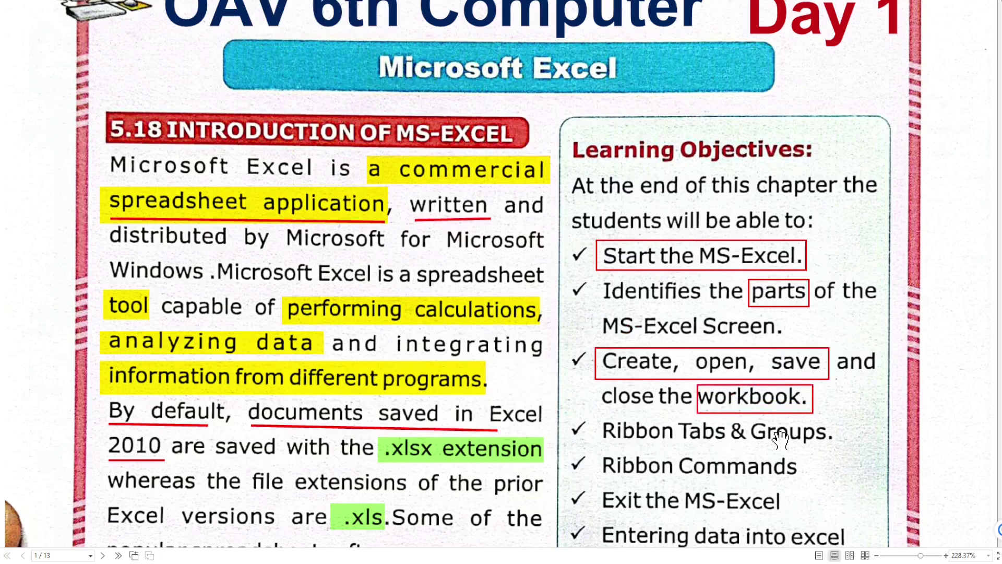
scroll(861, 475, down, 3)
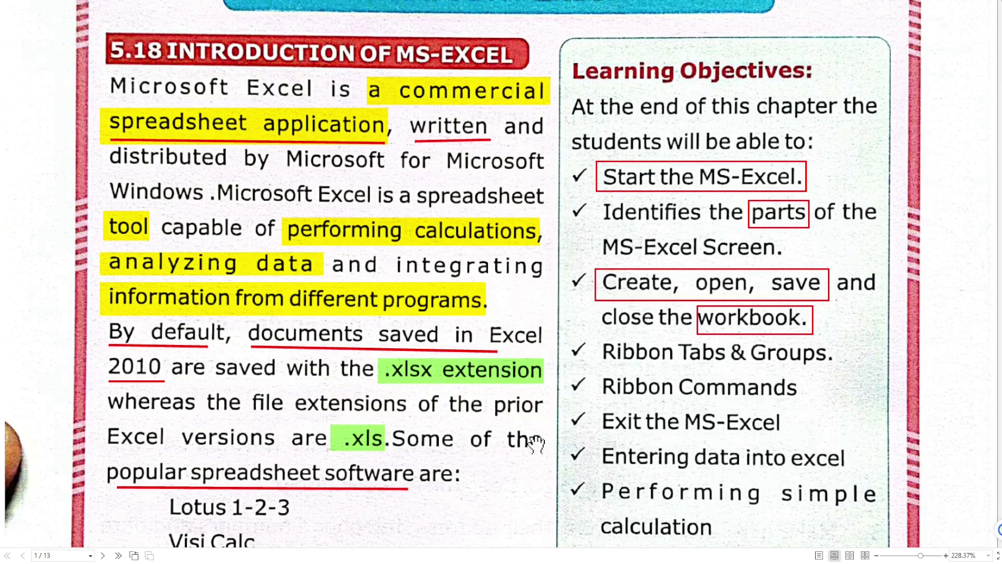
Step: Scroll down to the popular spreadsheet software list and back up
scroll(522, 443, down, 3)
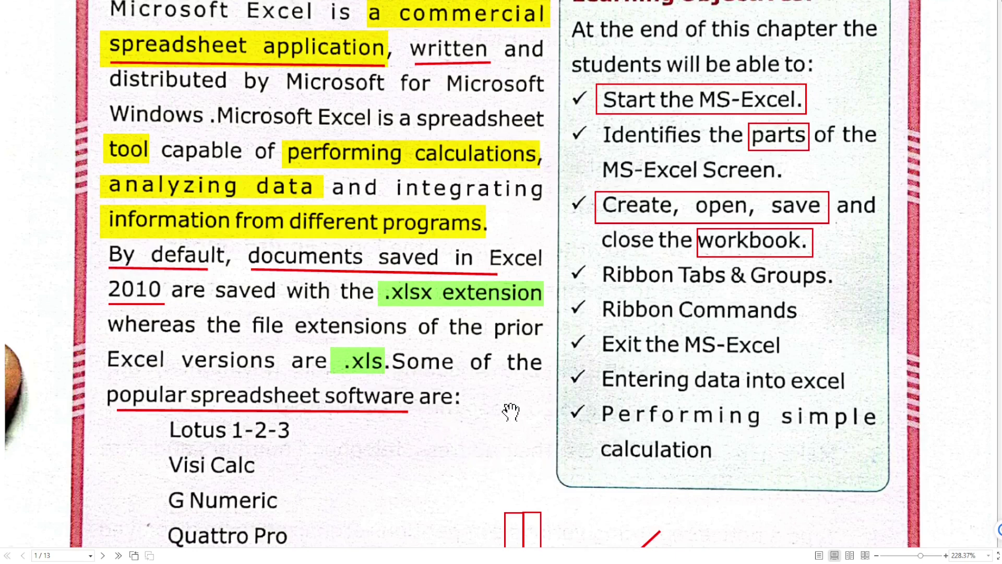
scroll(627, 414, up, 3)
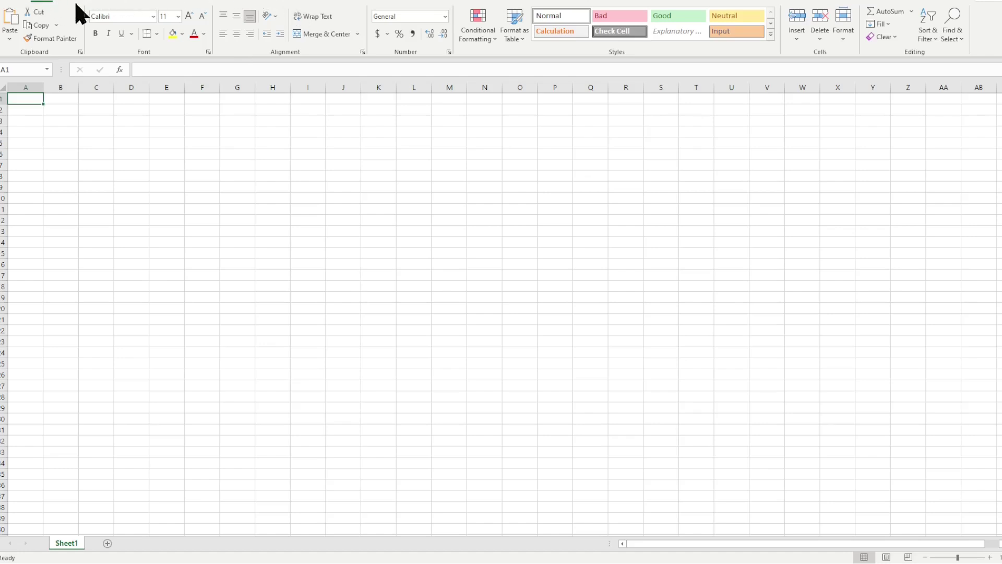
Step: Look through the Draw, Page Layout, Formulas and Home ribbon tabs
click(110, 2)
click(156, 5)
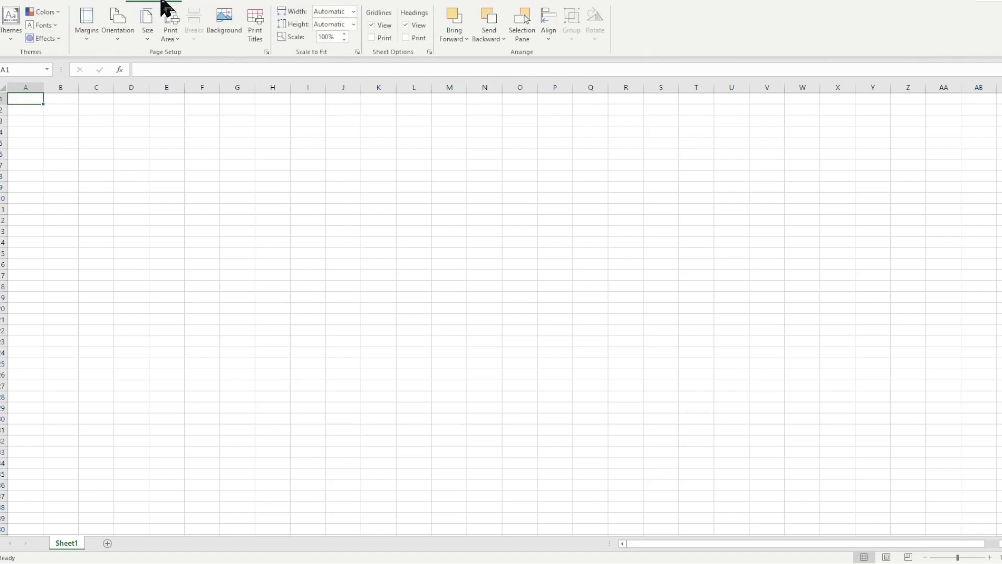
click(205, 4)
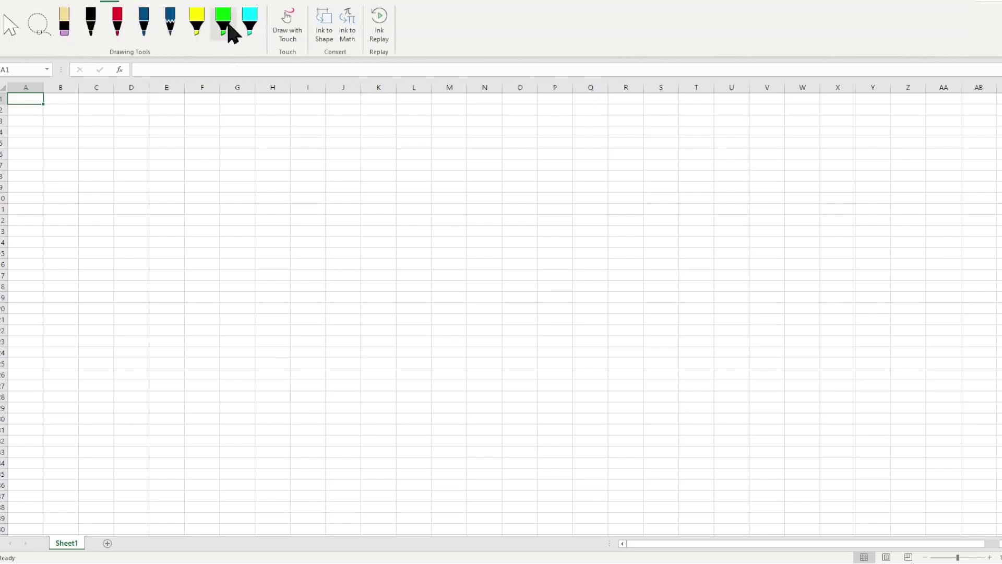
click(51, 3)
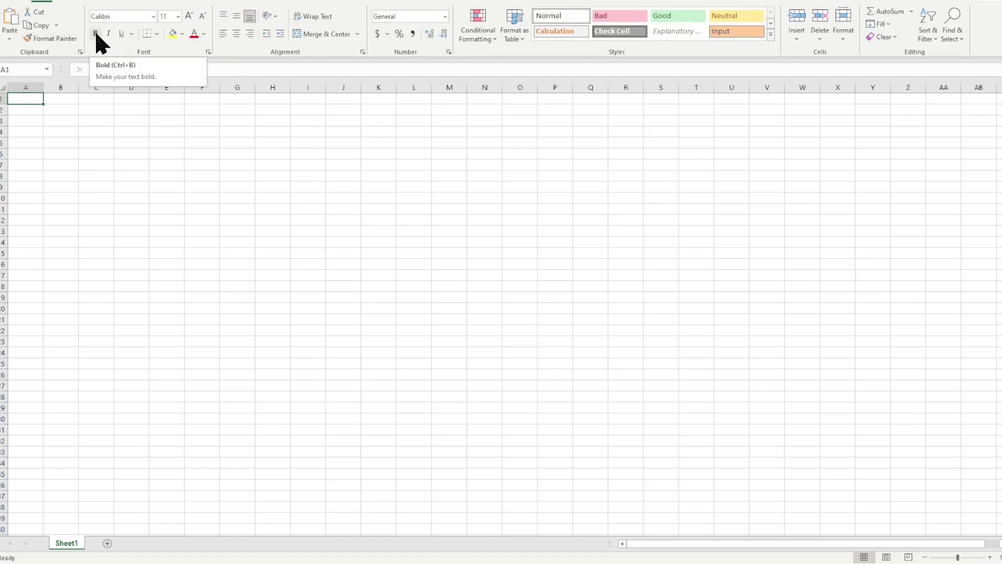
Step: Browse the Font and Font Size lists without changing Calibri, then switch to the names worksheet
click(153, 16)
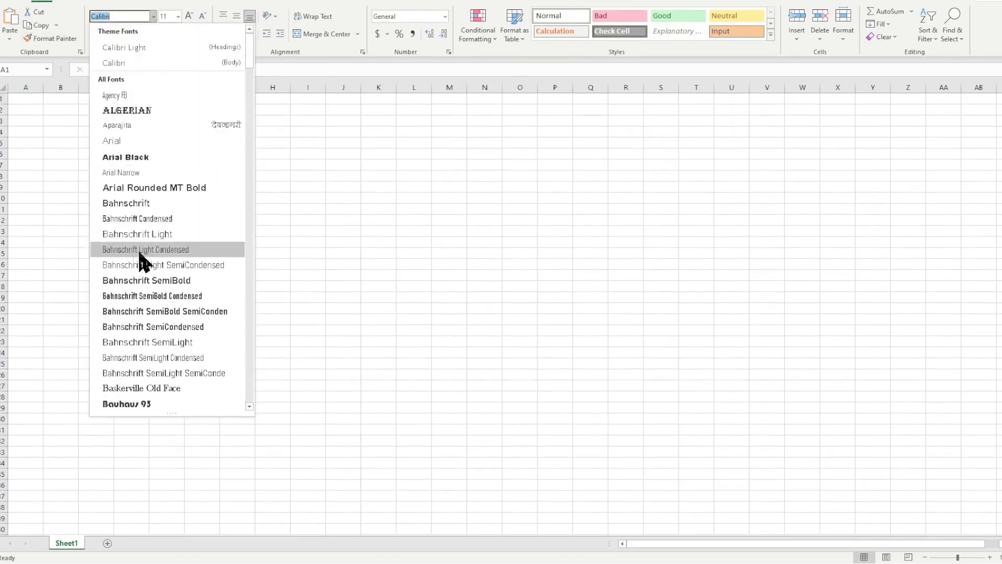
click(412, 204)
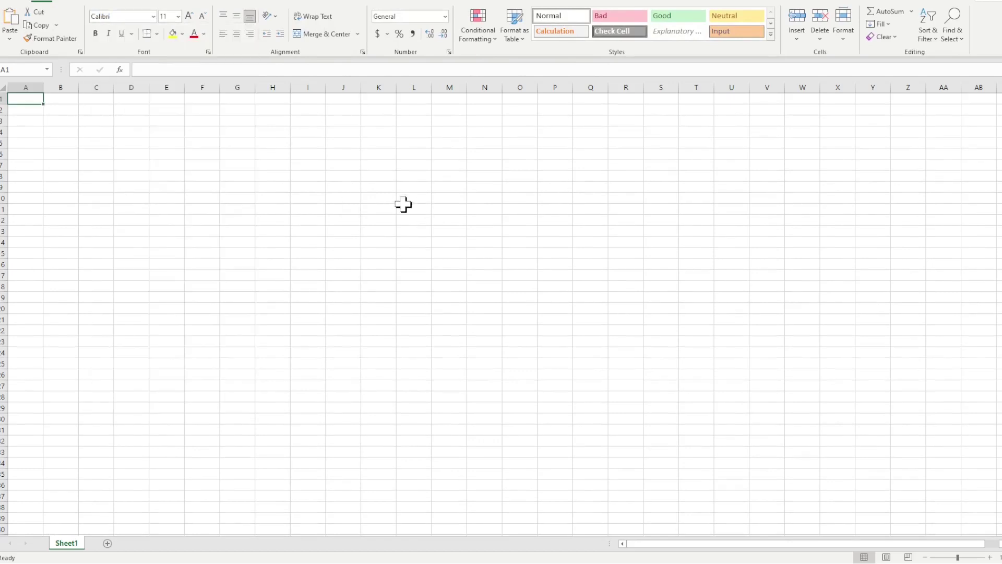
click(177, 16)
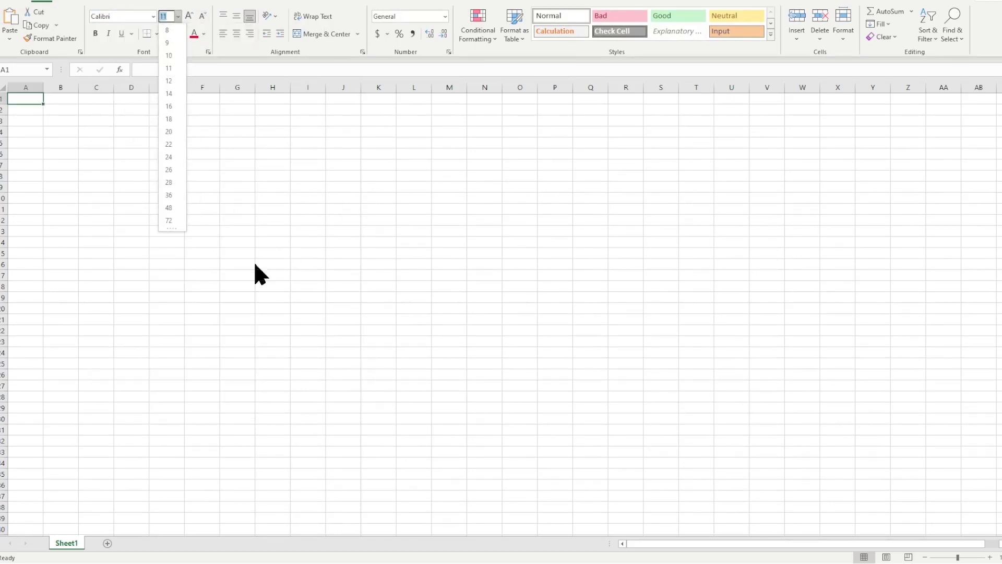
click(315, 296)
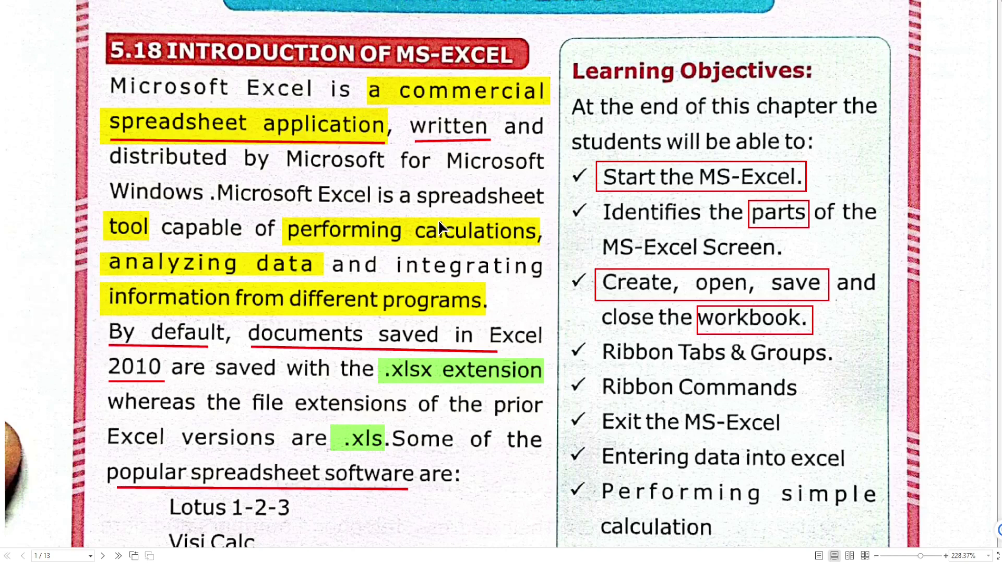
scroll(196, 230, up, 3)
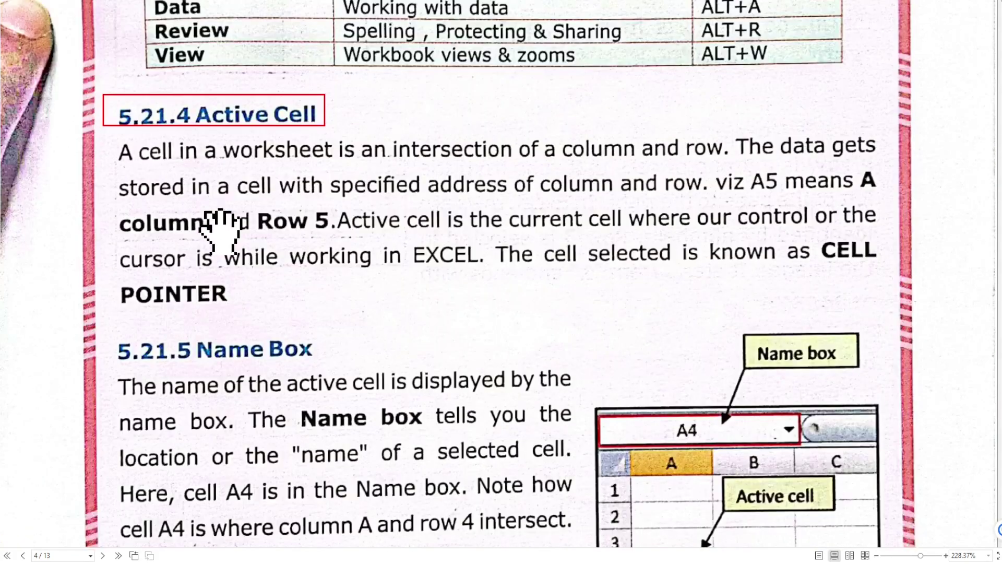
scroll(771, 402, down, 3)
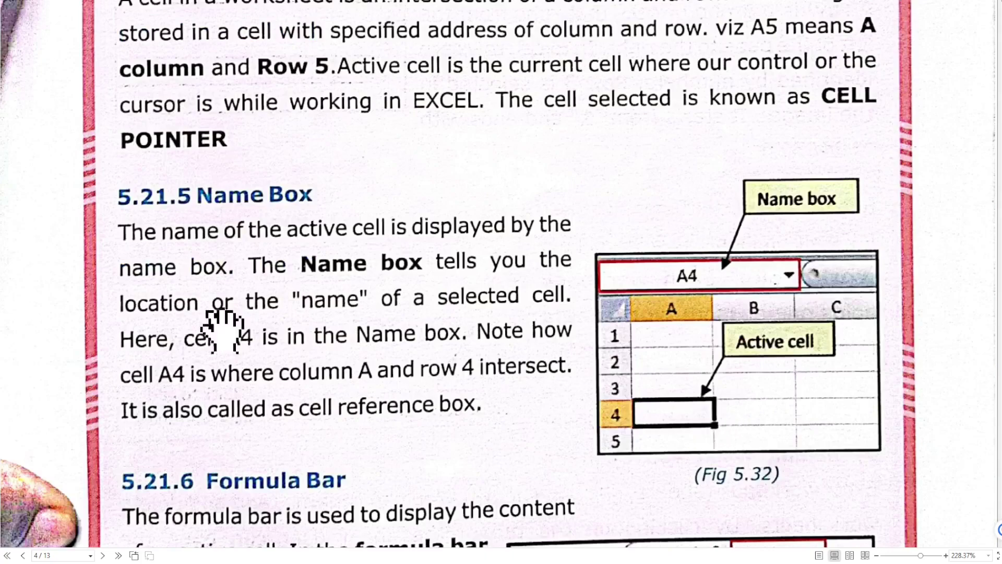
click(60, 232)
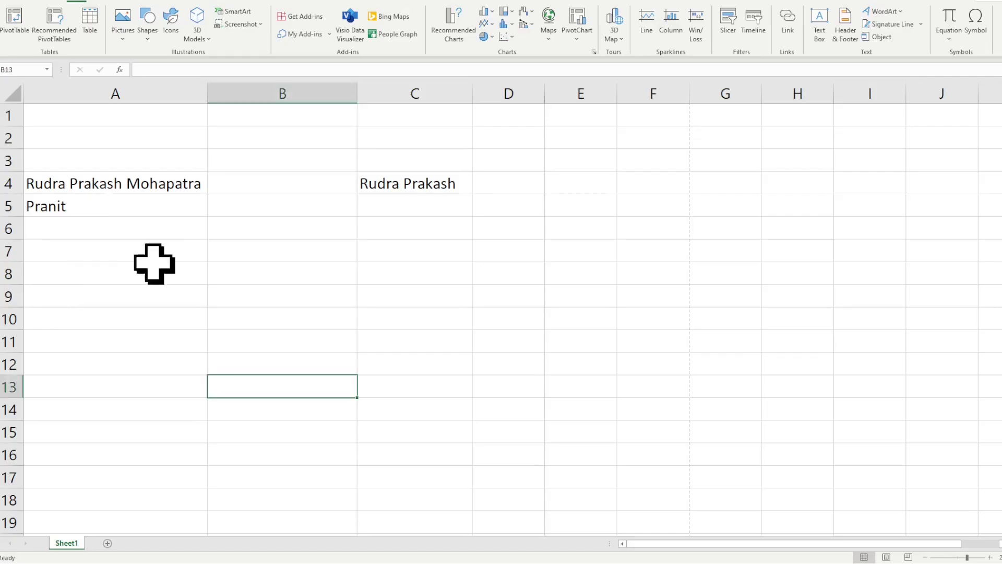
click(94, 226)
click(64, 137)
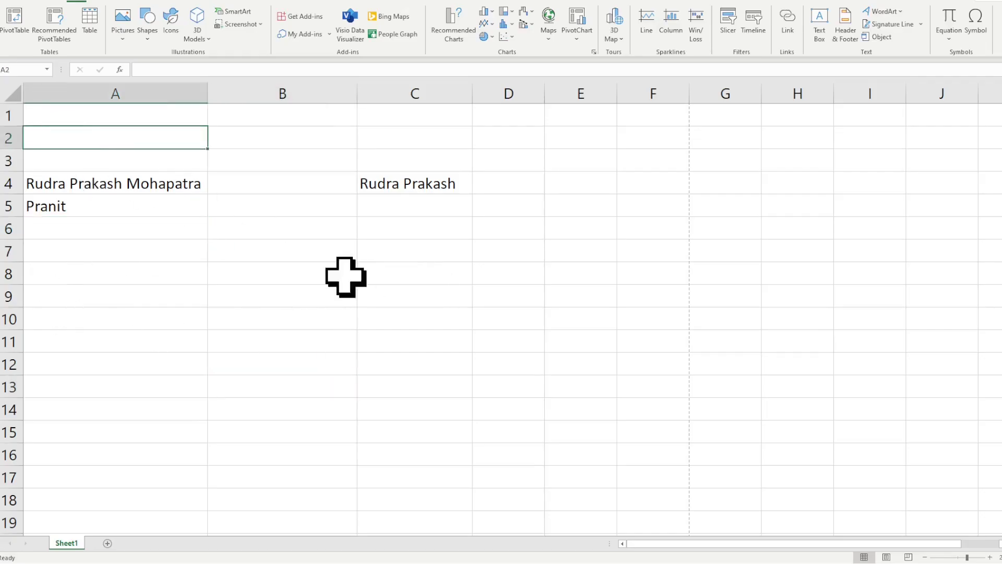
click(235, 236)
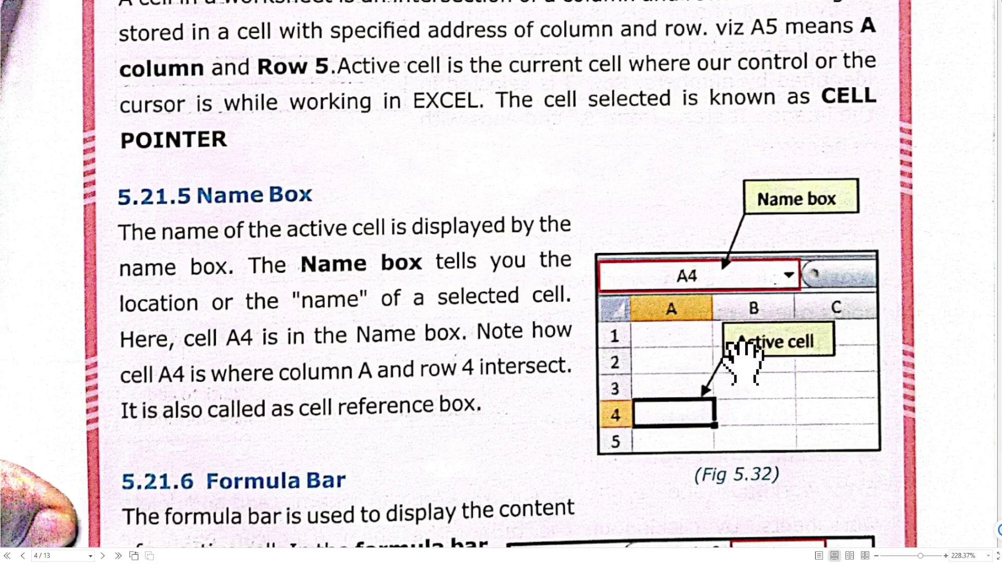
Step: Scroll the PDF up to section 5.21.4 Active Cell
scroll(211, 261, up, 3)
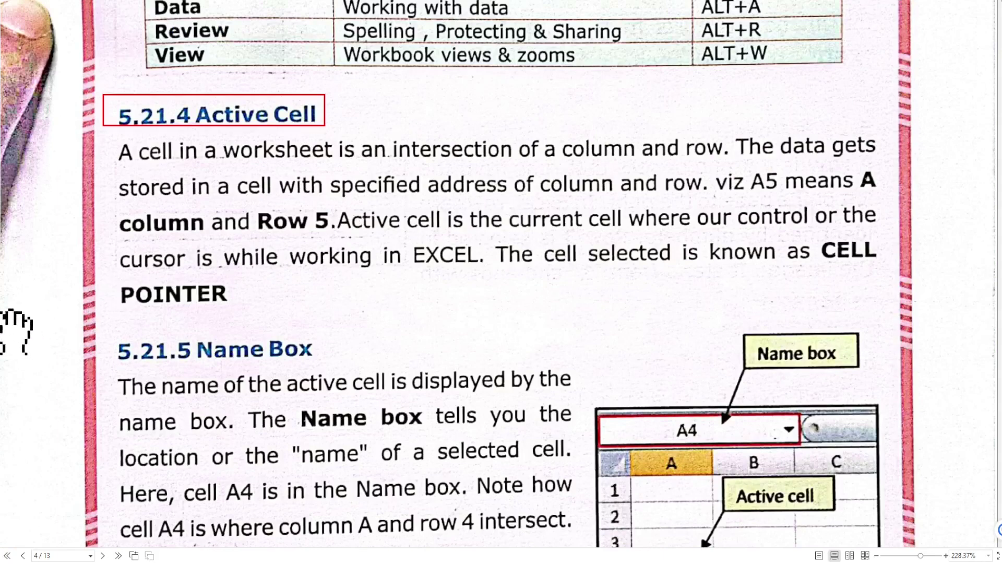
Step: Move the active cell across A6 and B6, then enter 'OAV Academy' in C6
click(44, 277)
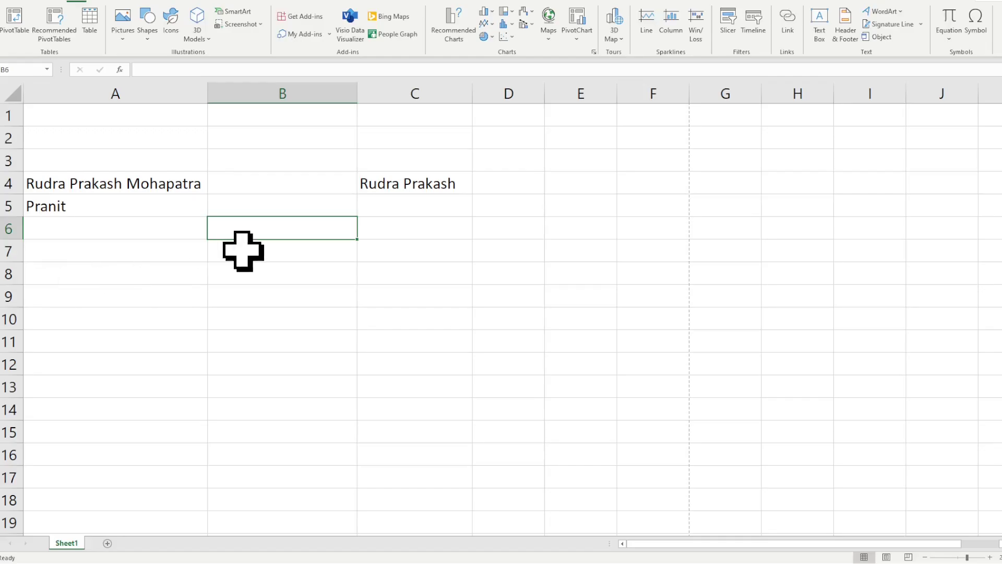
click(71, 232)
click(250, 233)
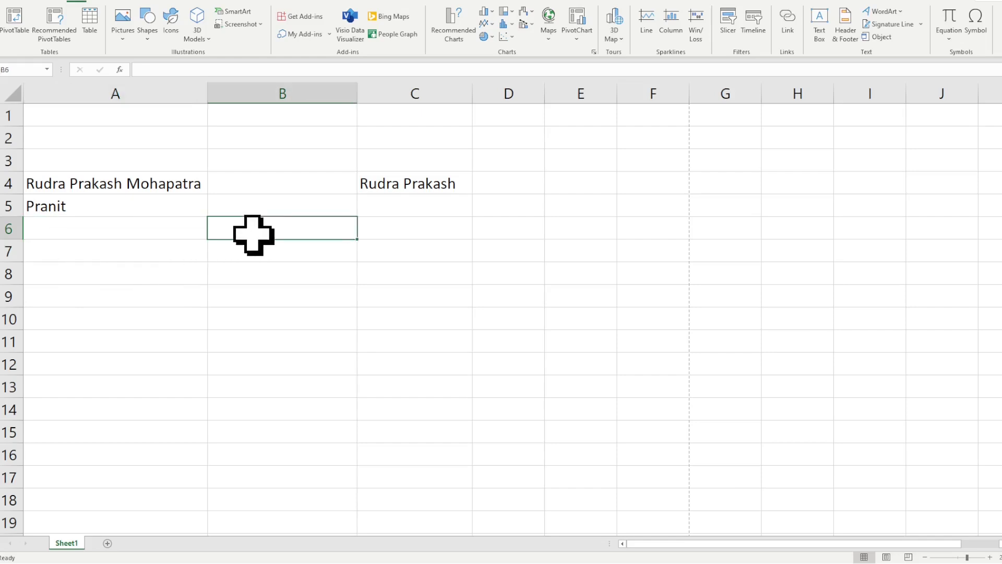
click(400, 232)
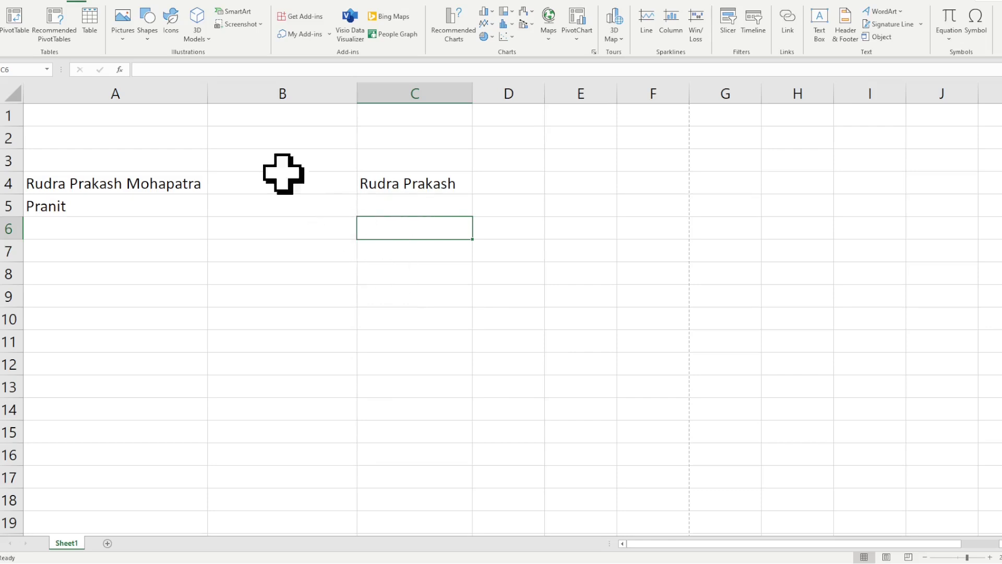
click(214, 70)
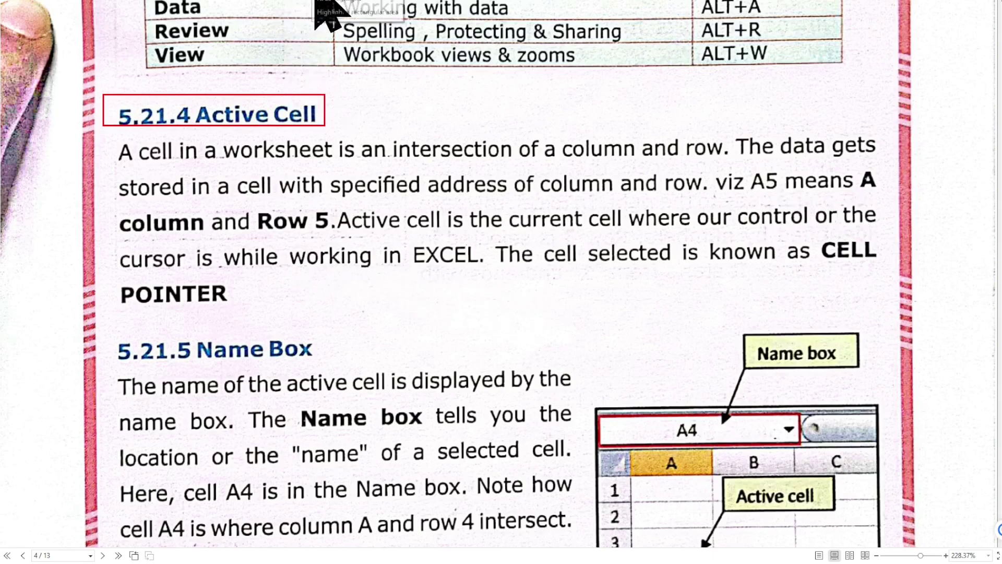
Step: Highlight 'A5', 'column and Row 5', 'current cell', 'our control' and 'cursor' in yellow
drag(748, 167, 782, 197)
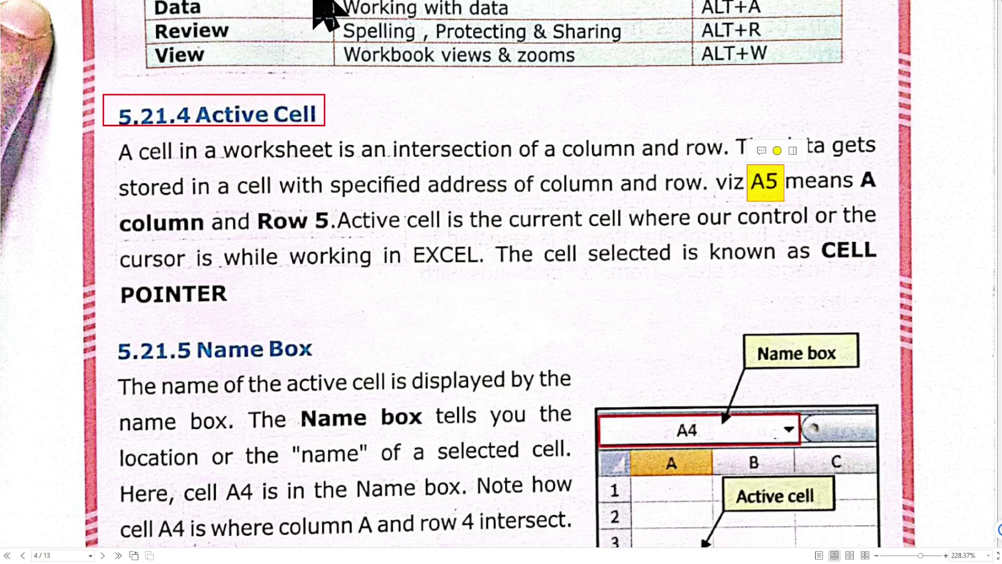
drag(115, 204, 334, 219)
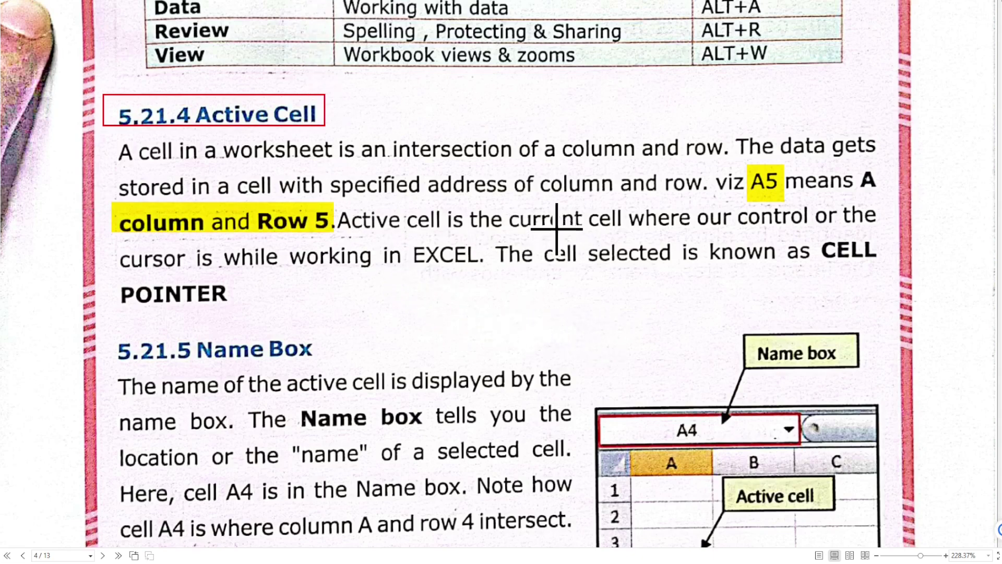
drag(505, 205, 623, 230)
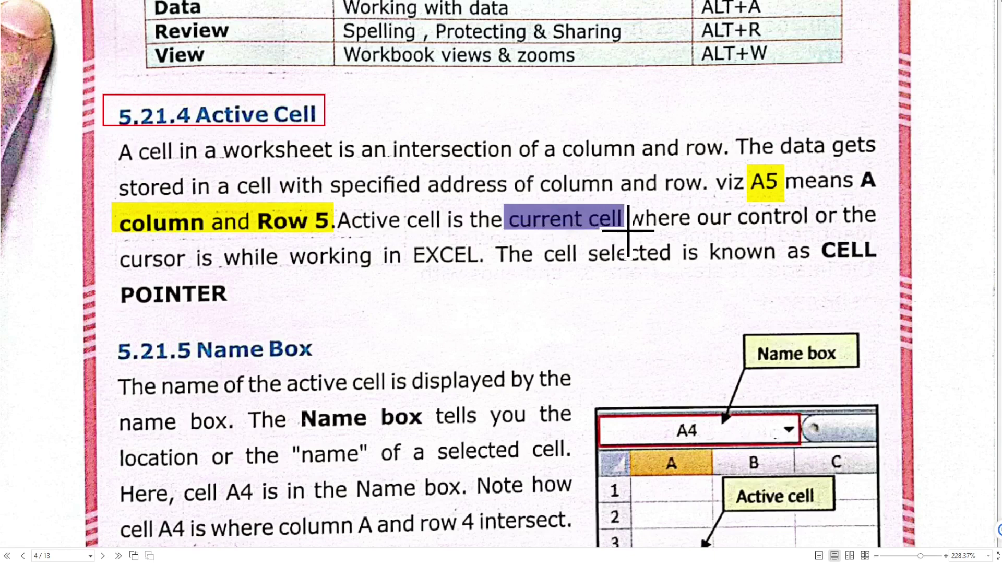
drag(628, 229, 628, 230)
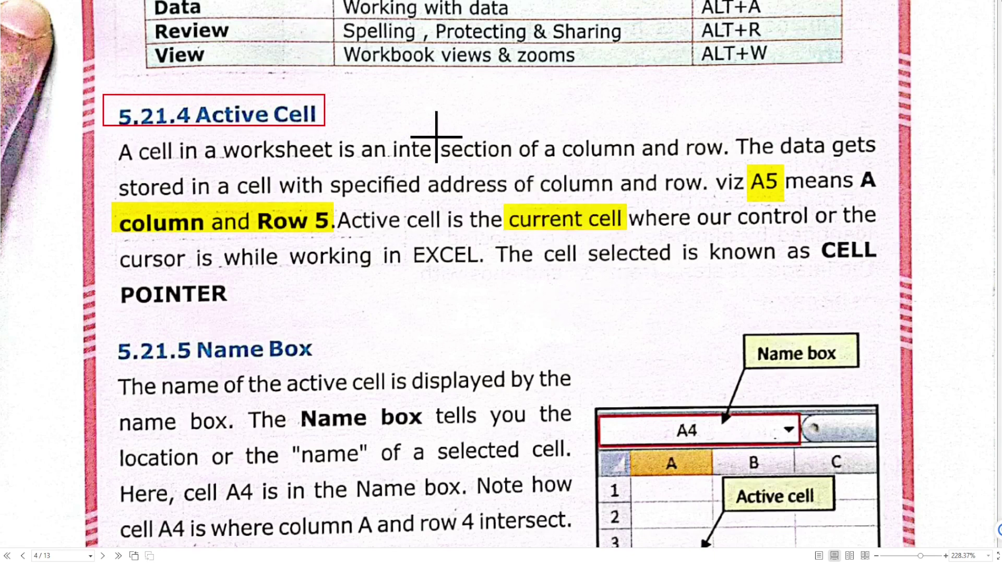
drag(693, 203, 810, 231)
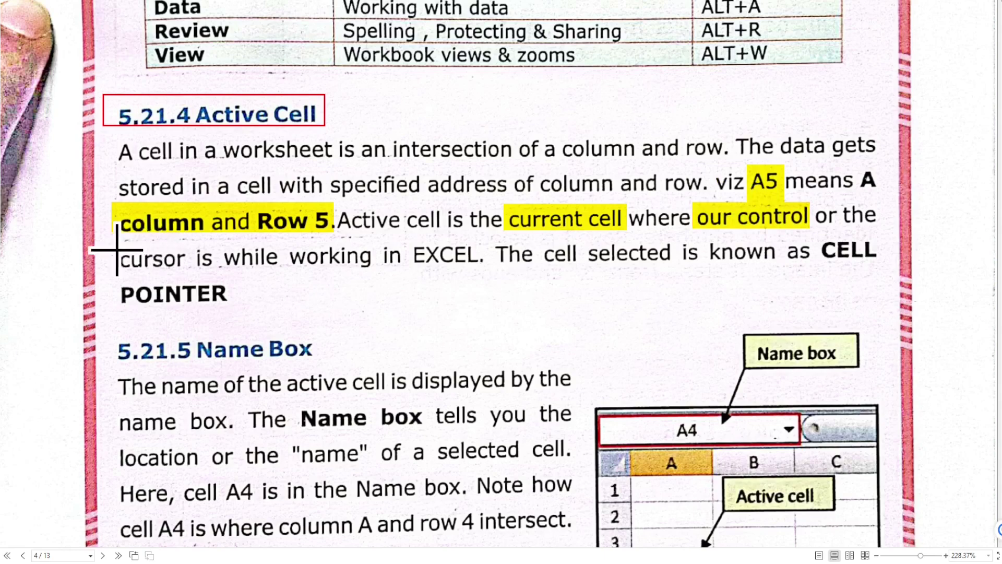
drag(120, 245, 180, 290)
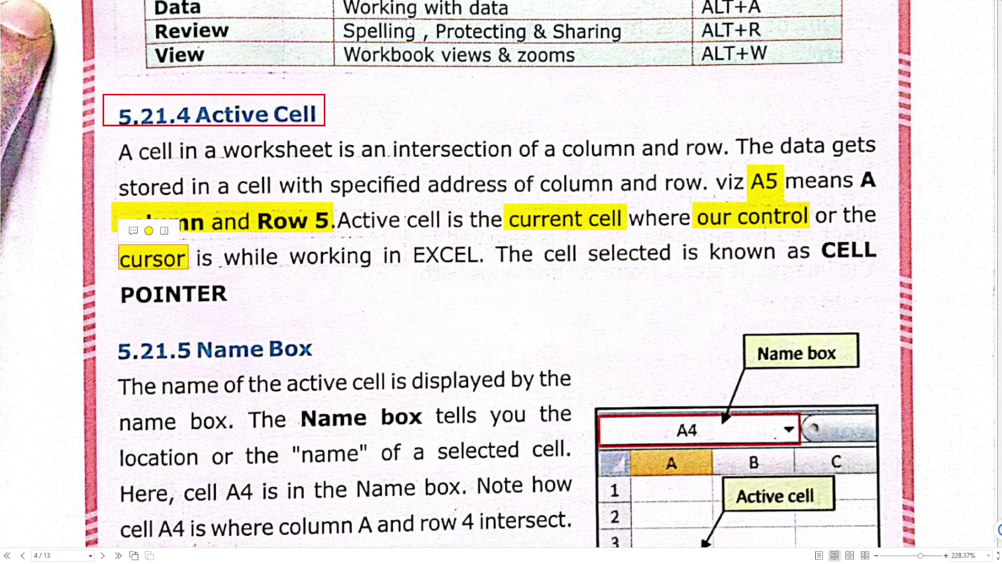
click(9, 275)
Step: Make B7, C9 and A9 the active cell in turn
click(246, 256)
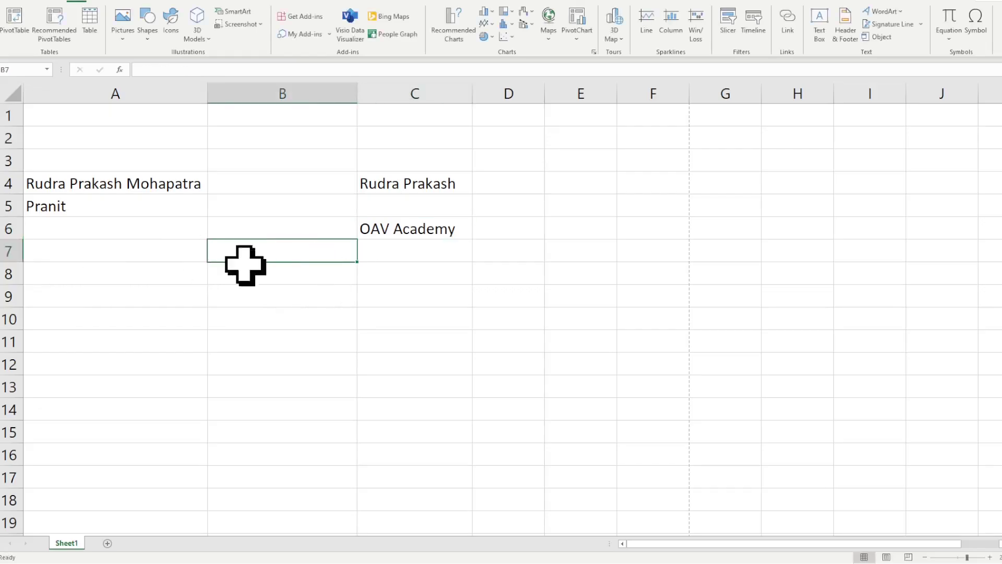
click(421, 296)
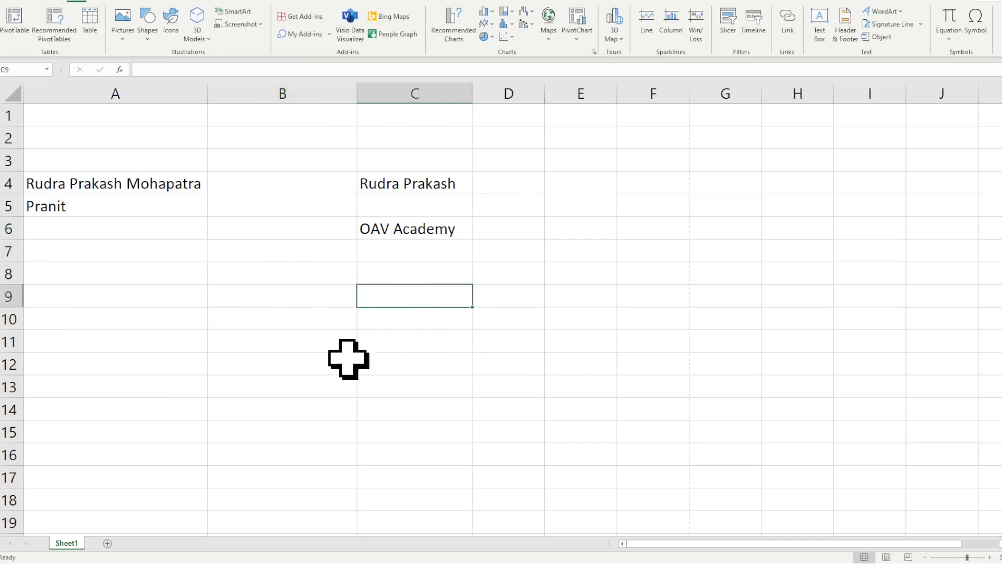
click(135, 298)
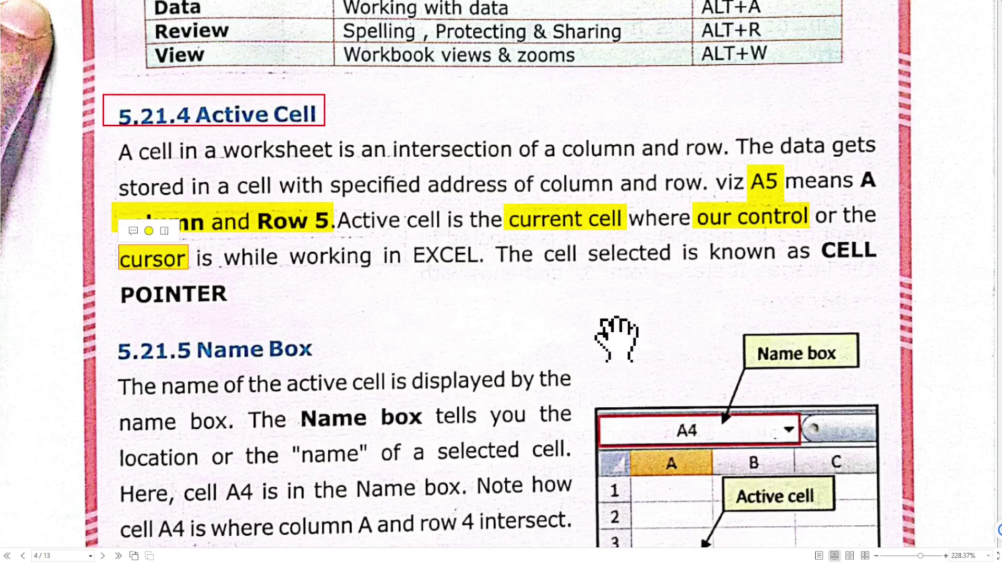
Step: Highlight 'cell selected is known' and change the highlight colour to green
click(539, 323)
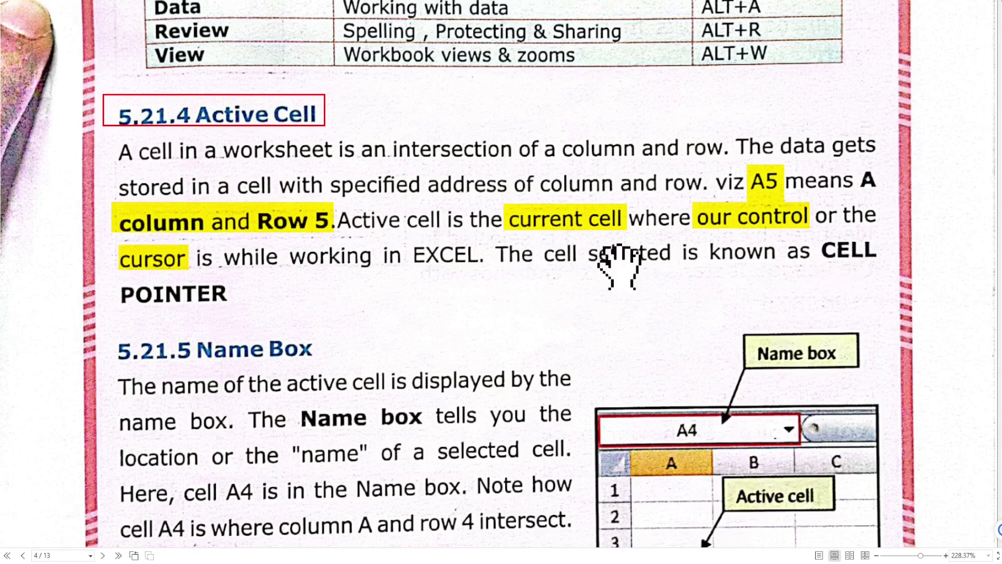
click(313, 3)
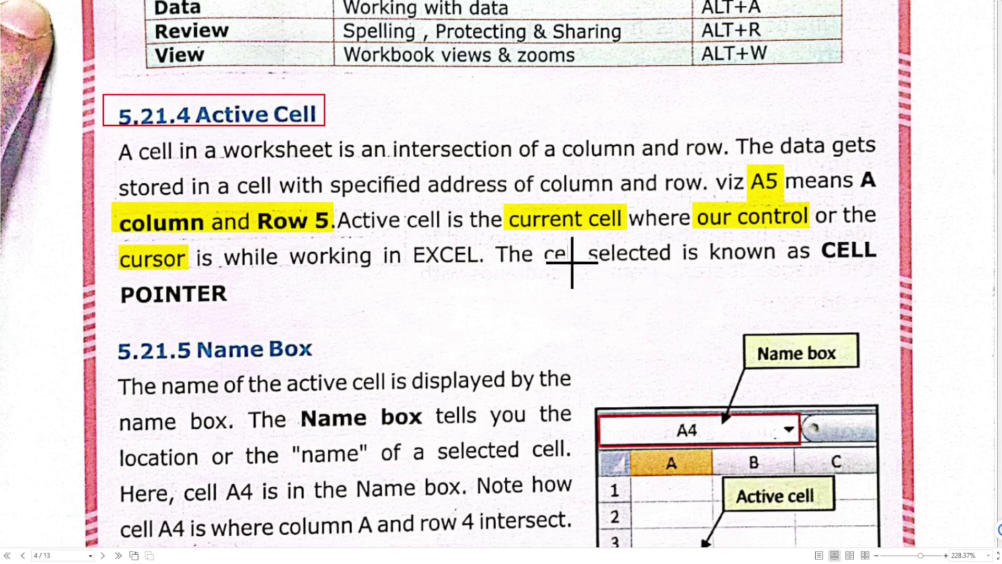
drag(541, 243, 774, 266)
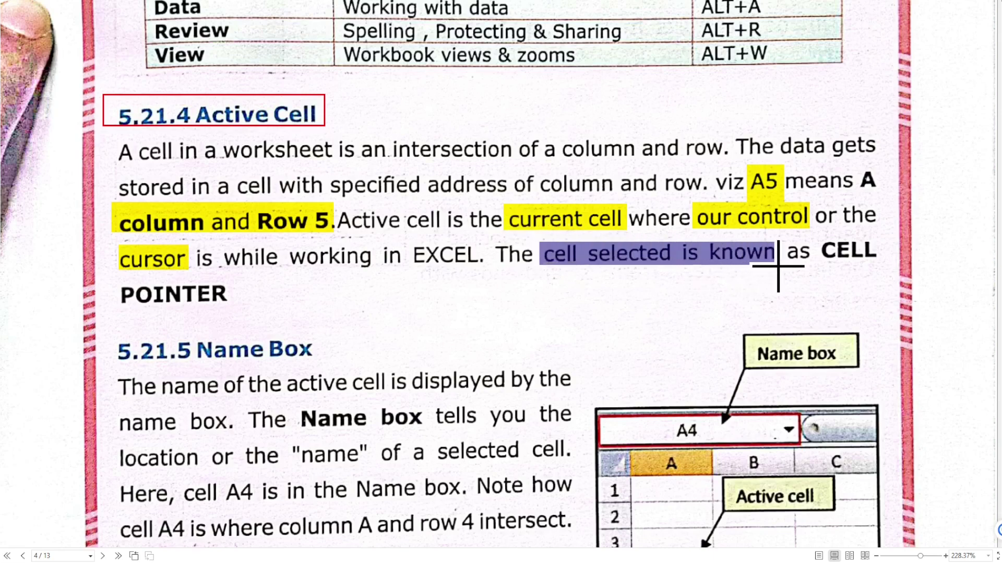
drag(782, 266, 780, 264)
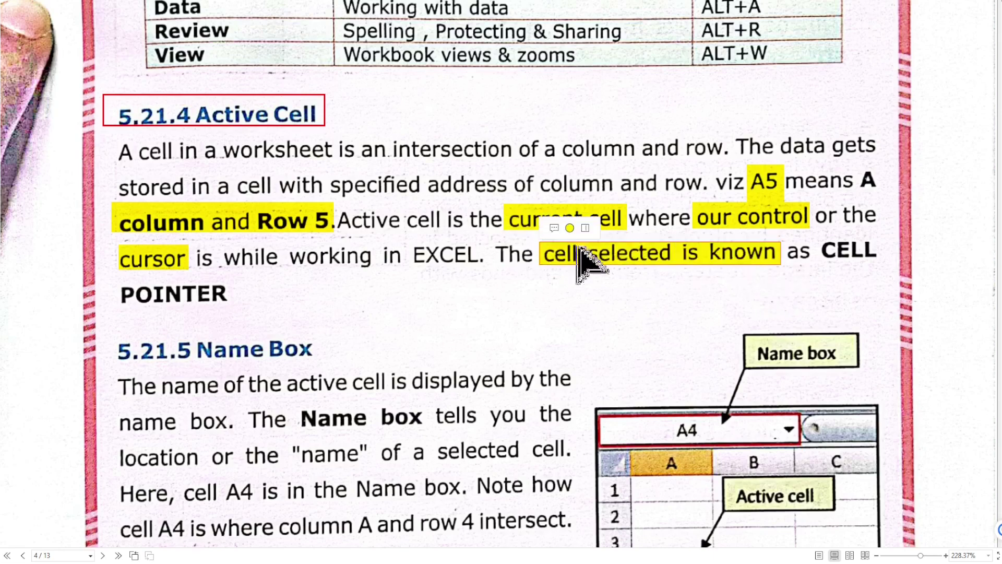
click(570, 228)
click(580, 214)
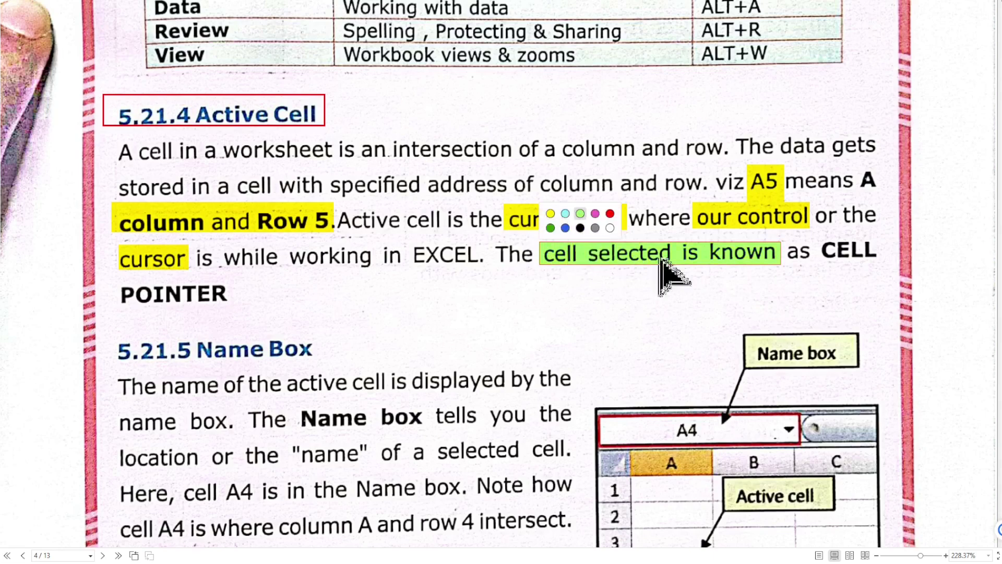
click(320, 4)
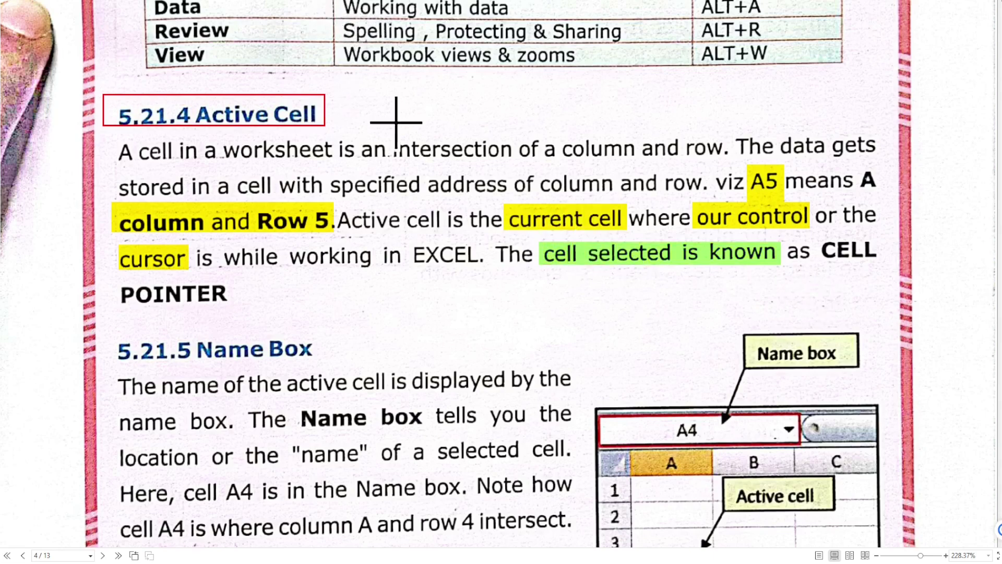
Step: Highlight 'CELL POINTER' in green, then return to the Excel worksheet
drag(841, 248, 882, 261)
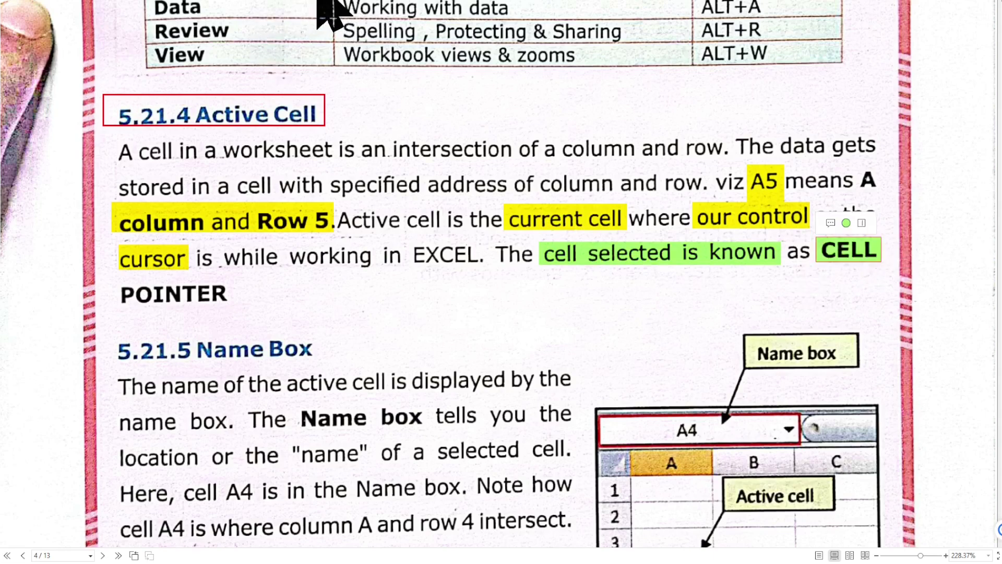
drag(112, 279, 238, 312)
scroll(336, 369, down, 3)
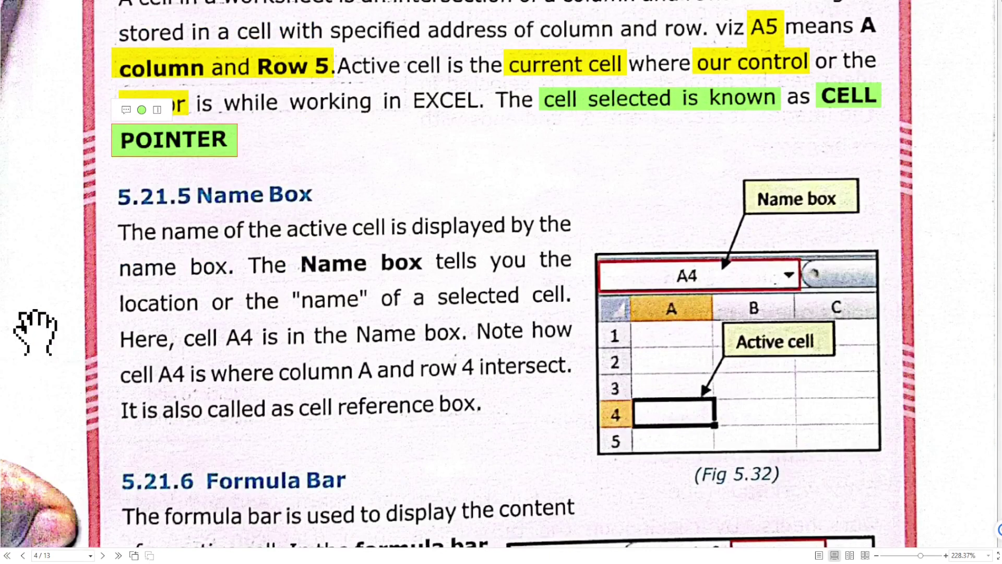
click(39, 285)
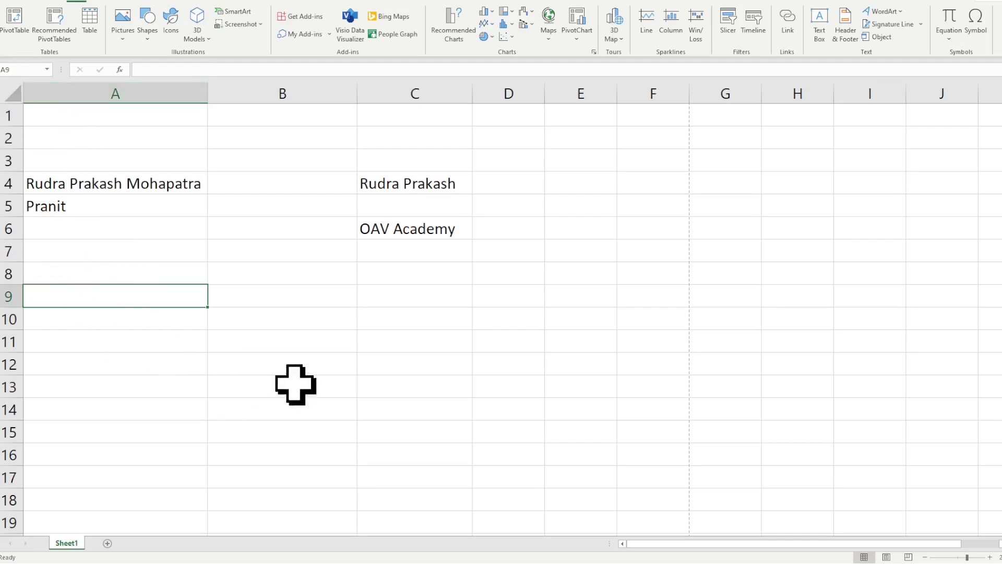
Step: Make A12 the active cell, then return to the textbook PDF at the Name Box section
click(111, 368)
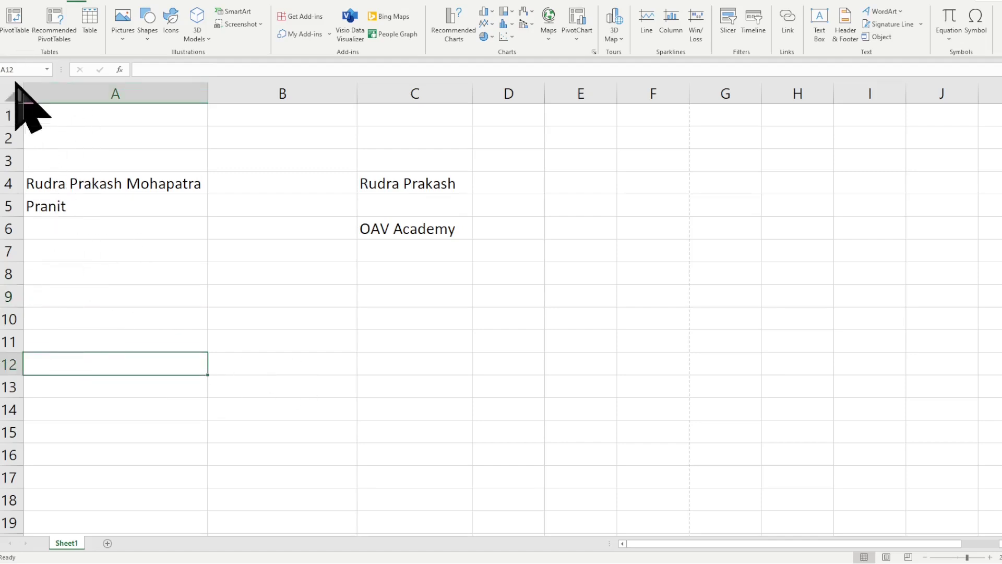
key(alt+Tab)
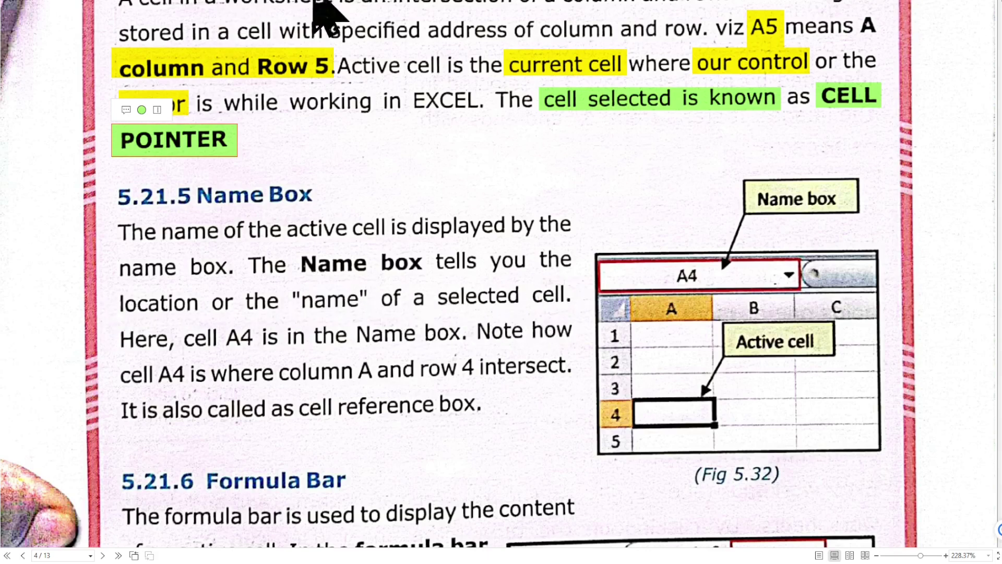
click(197, 286)
drag(113, 289, 574, 313)
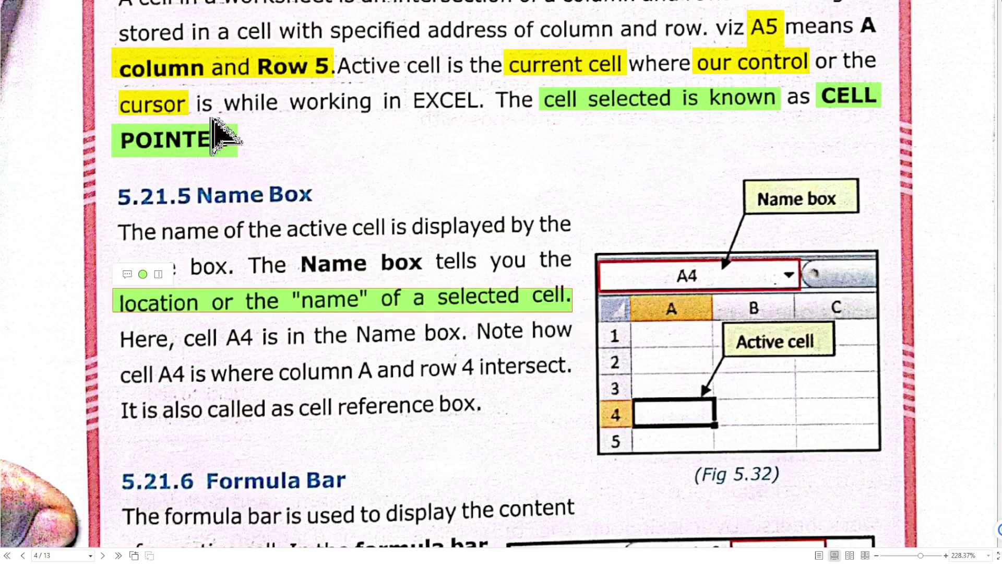
click(331, 262)
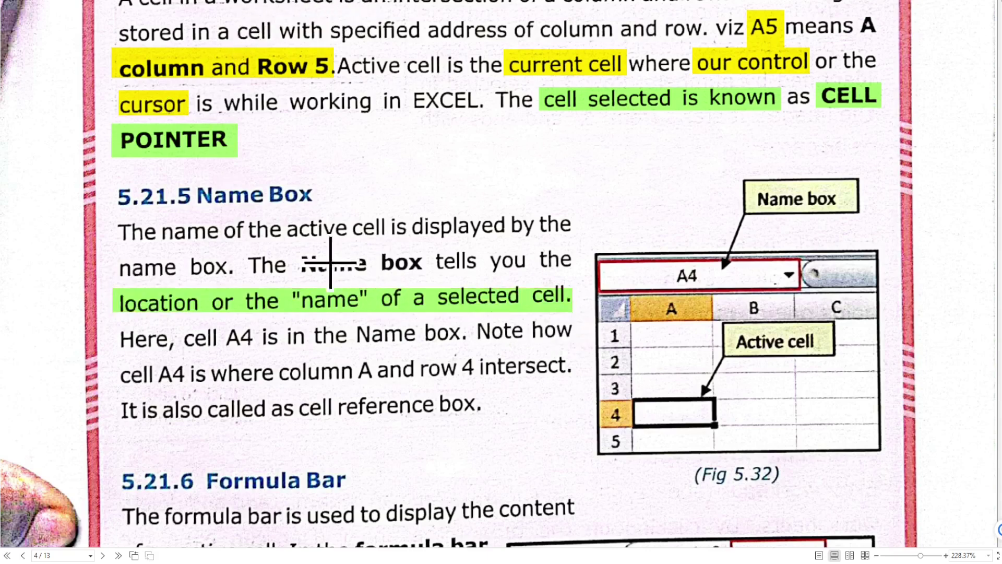
drag(298, 247, 428, 282)
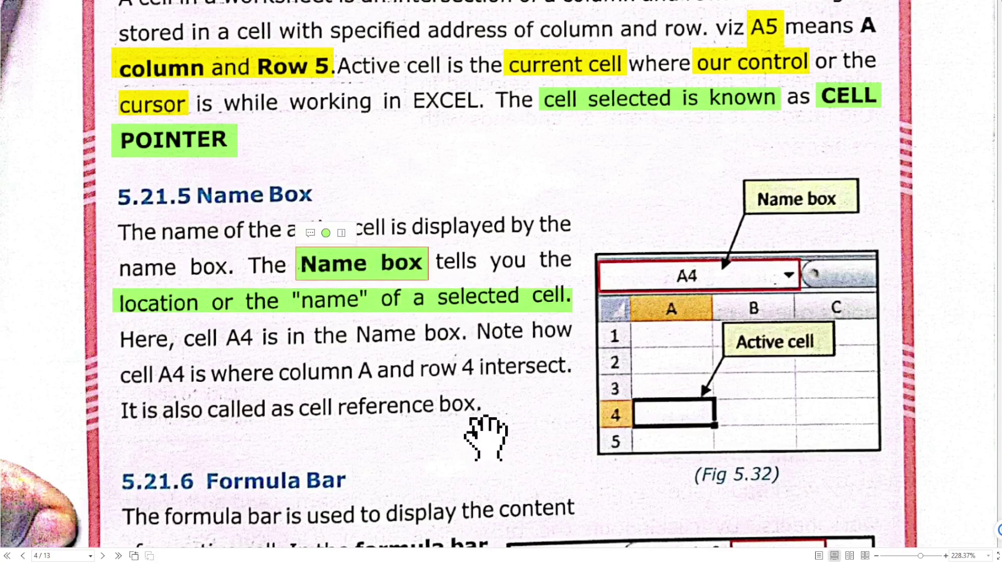
scroll(445, 438, down, 2)
scroll(445, 437, down, 3)
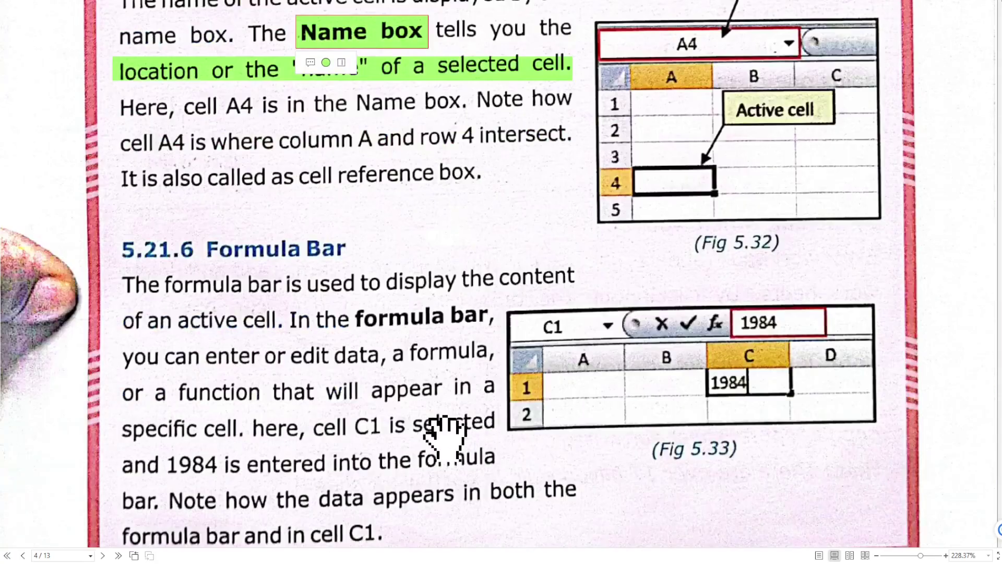
scroll(445, 433, up, 2)
scroll(447, 433, up, 2)
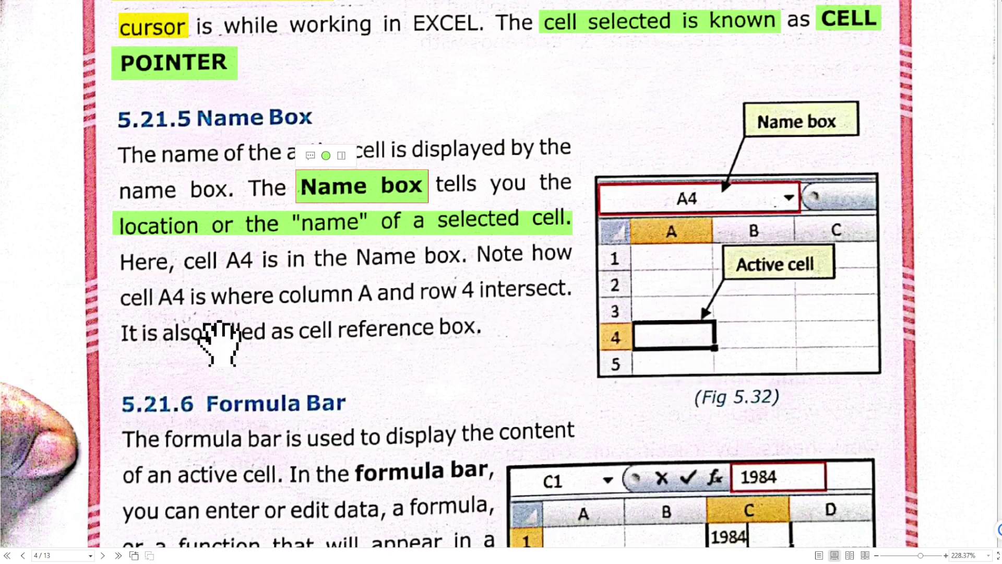
click(62, 313)
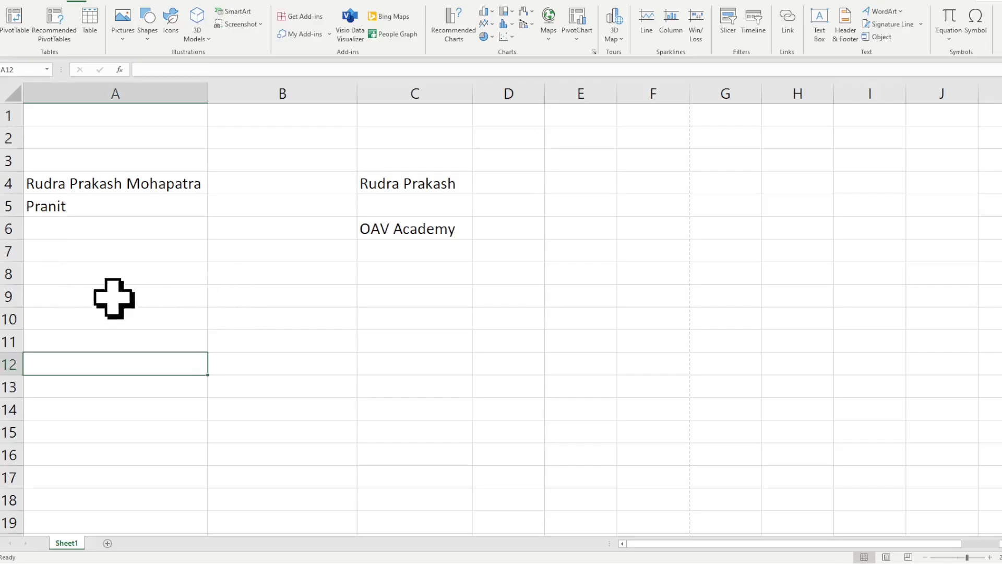
click(120, 296)
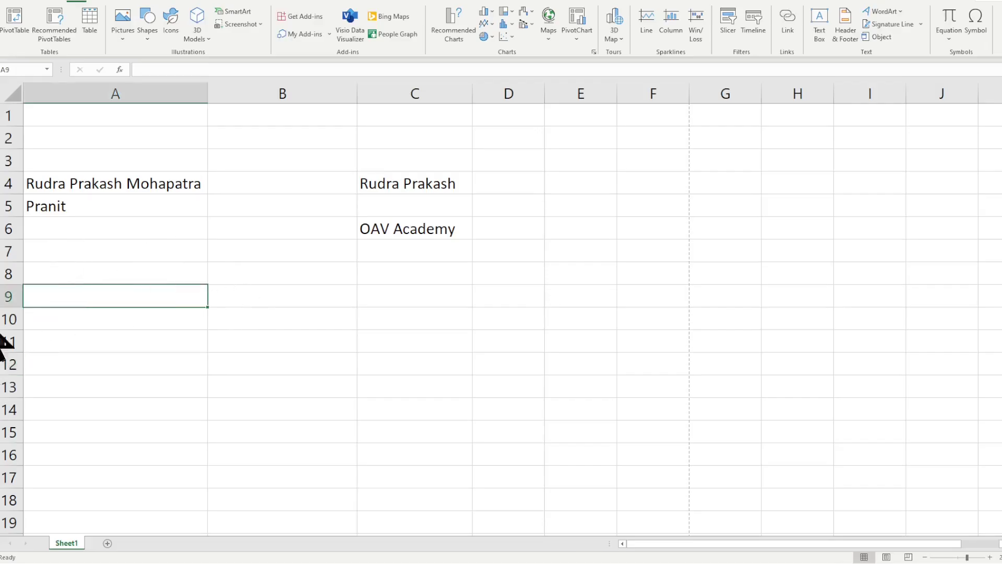
key(alt+Tab)
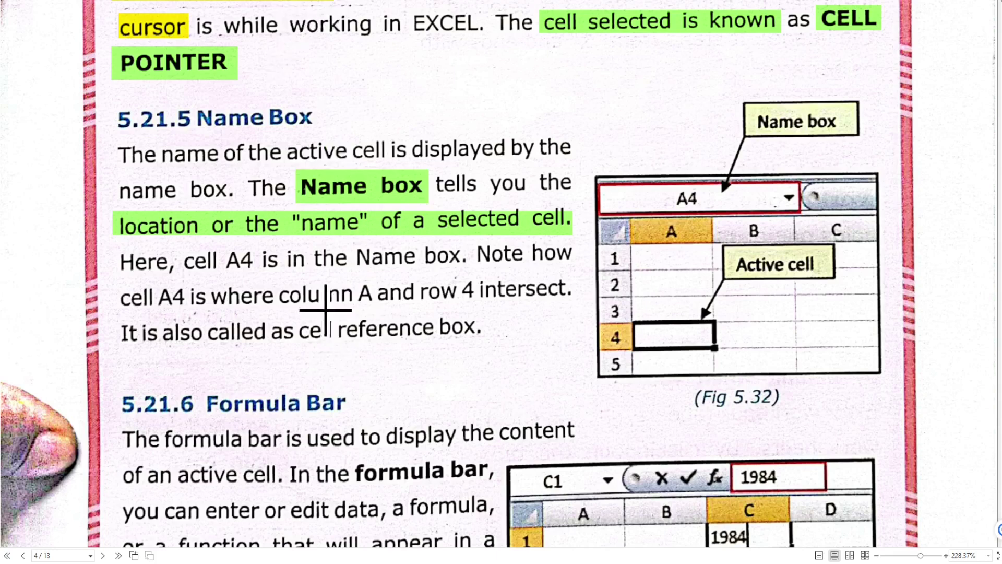
Step: Highlight 'reference box' and draw a box around 1984 in Fig 5.33
drag(325, 310, 486, 342)
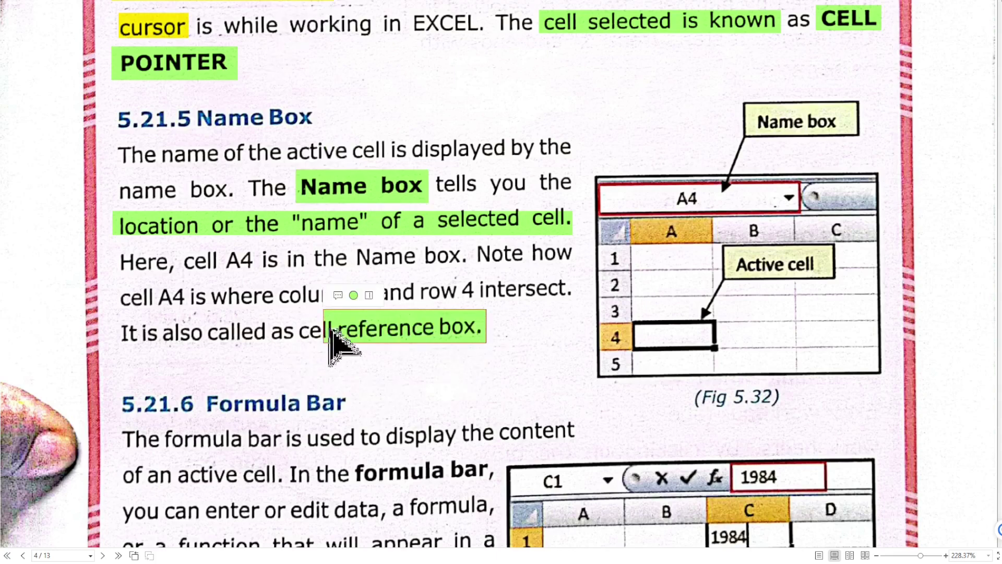
scroll(515, 398, down, 4)
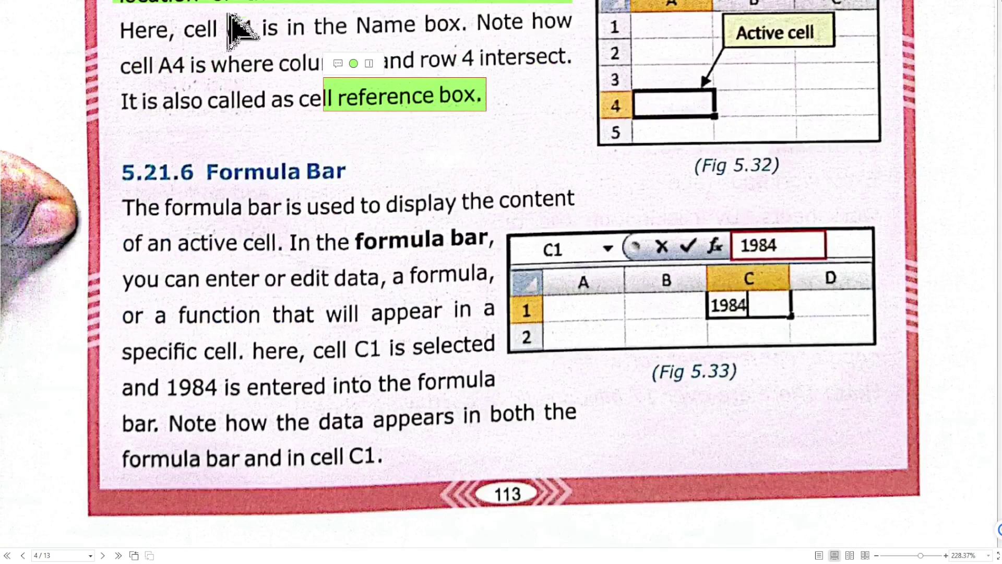
click(742, 237)
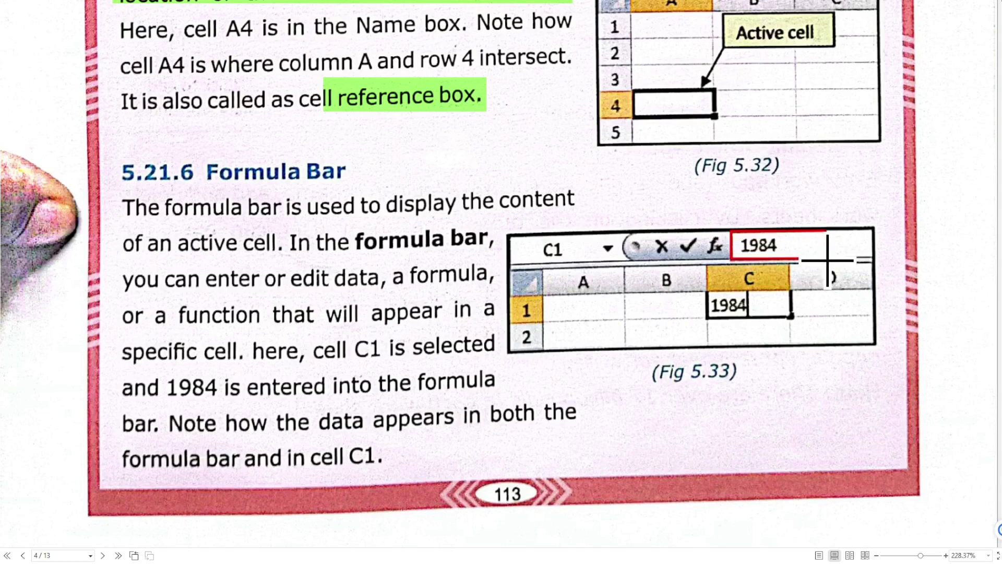
drag(828, 260, 826, 259)
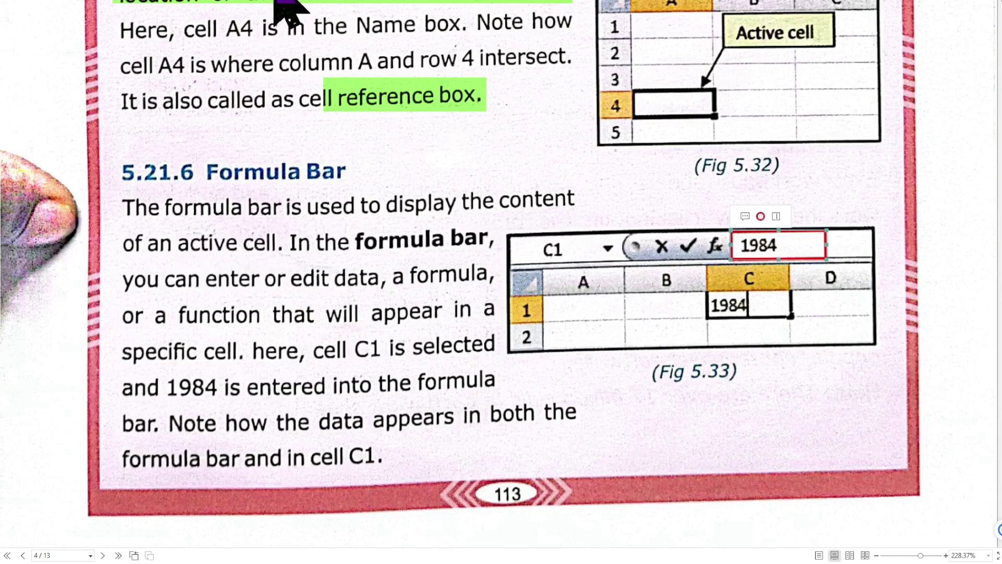
click(321, 3)
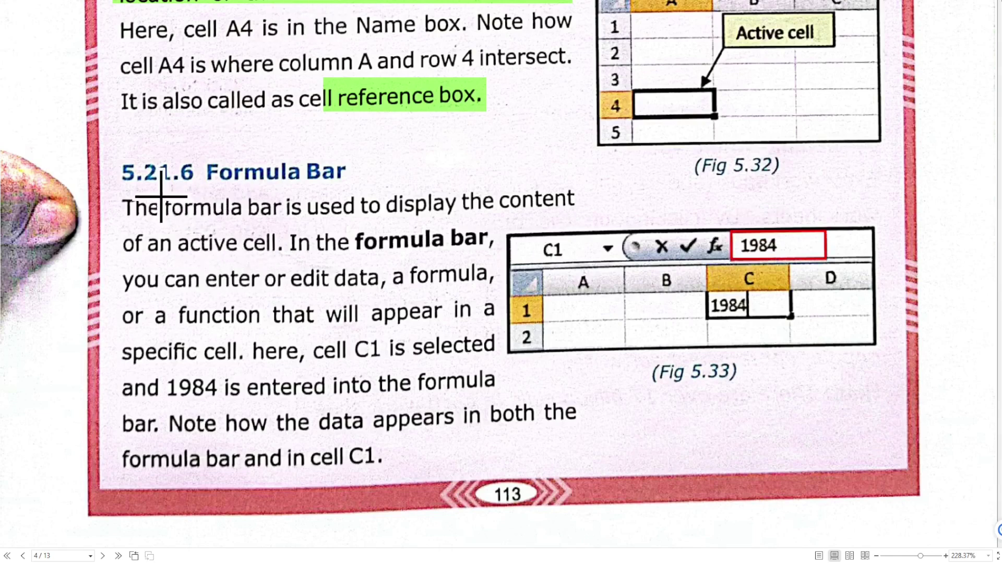
Step: Highlight 'The formula bar is used to display the content of an active cell' in yellow
drag(162, 192, 355, 220)
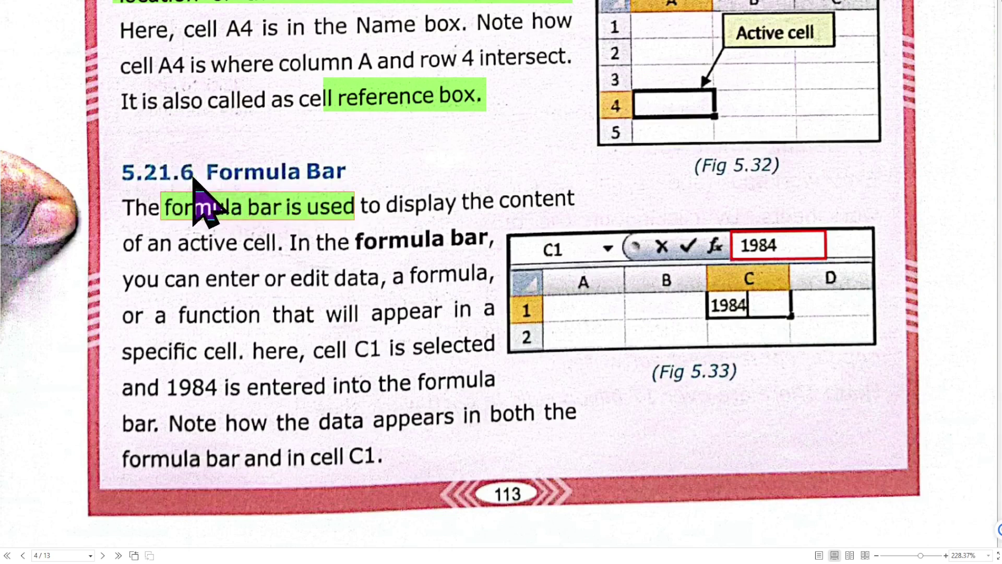
click(171, 164)
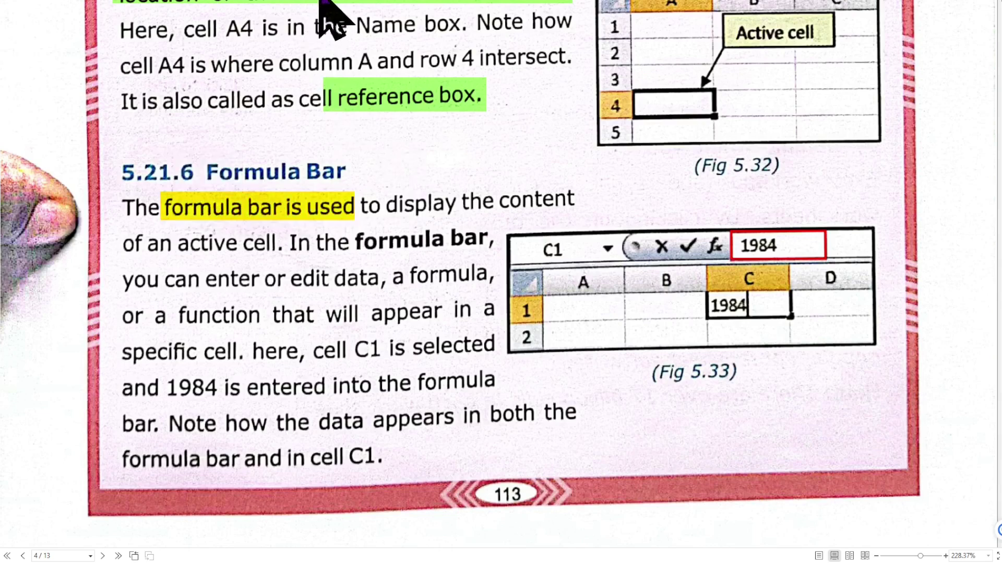
mouse_move(361, 185)
mouse_down()
mouse_move(540, 198)
mouse_move(579, 220)
mouse_up()
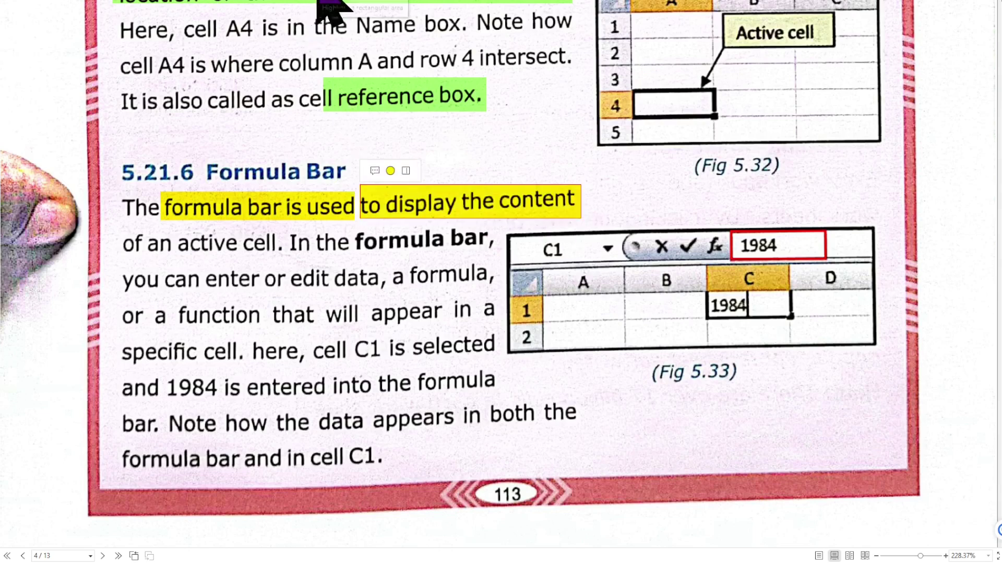
drag(116, 230, 282, 245)
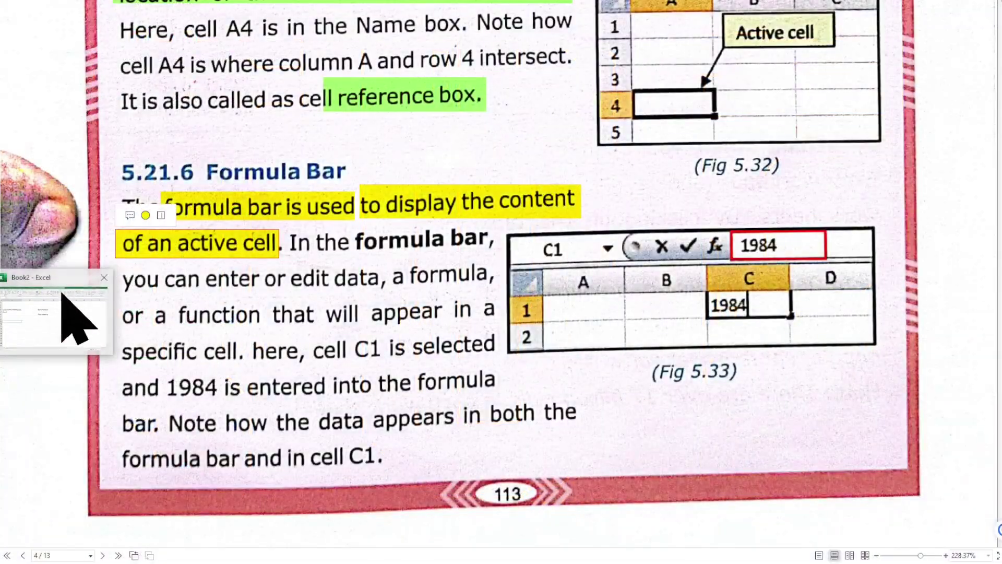
click(63, 308)
Step: Select empty cell B3 and put it into edit mode
click(266, 160)
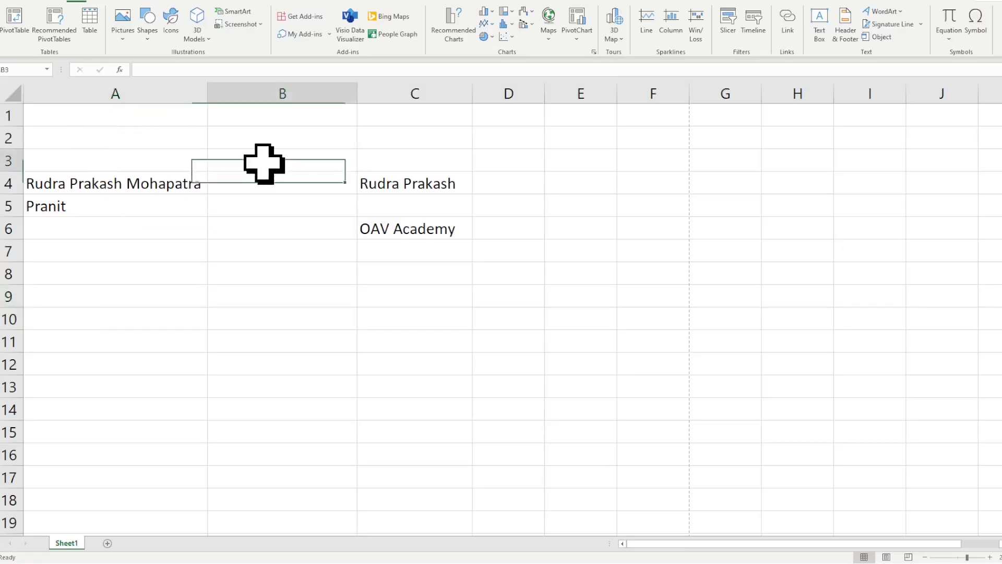
click(191, 69)
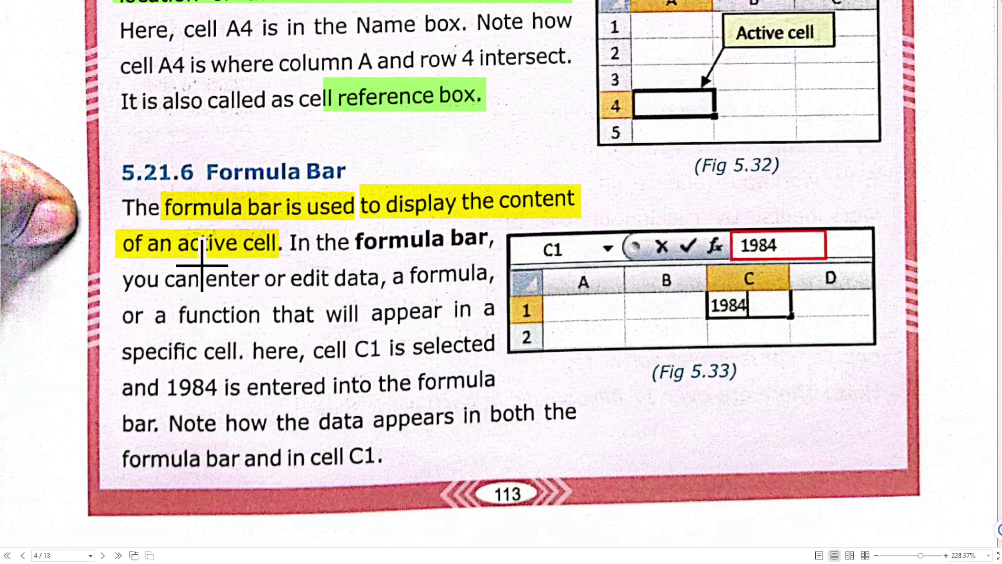
Step: Highlight 'enter', 'edit data', 'a formula' and 'a function', recolouring the 'enter' highlight green
drag(206, 268, 259, 292)
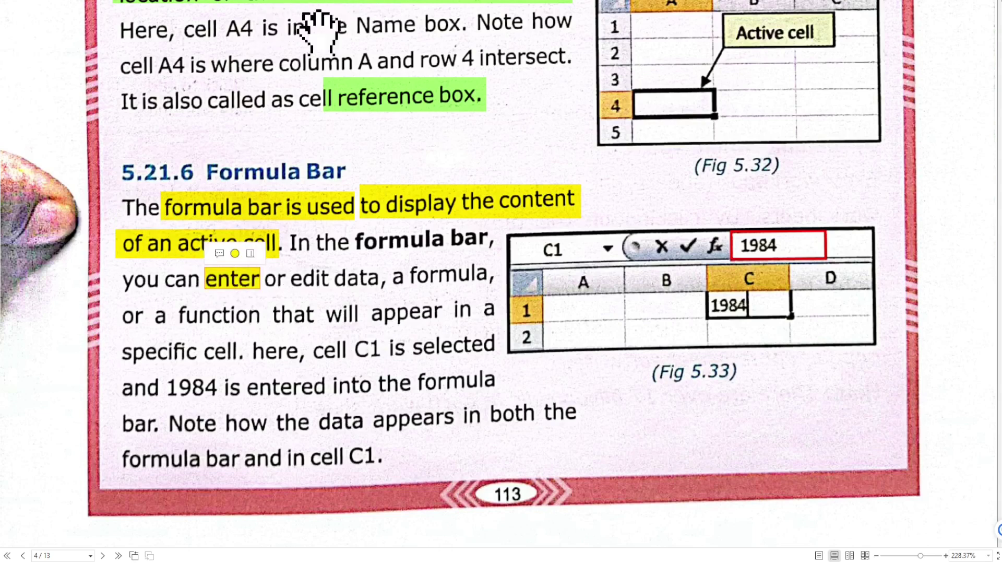
drag(287, 262, 315, 274)
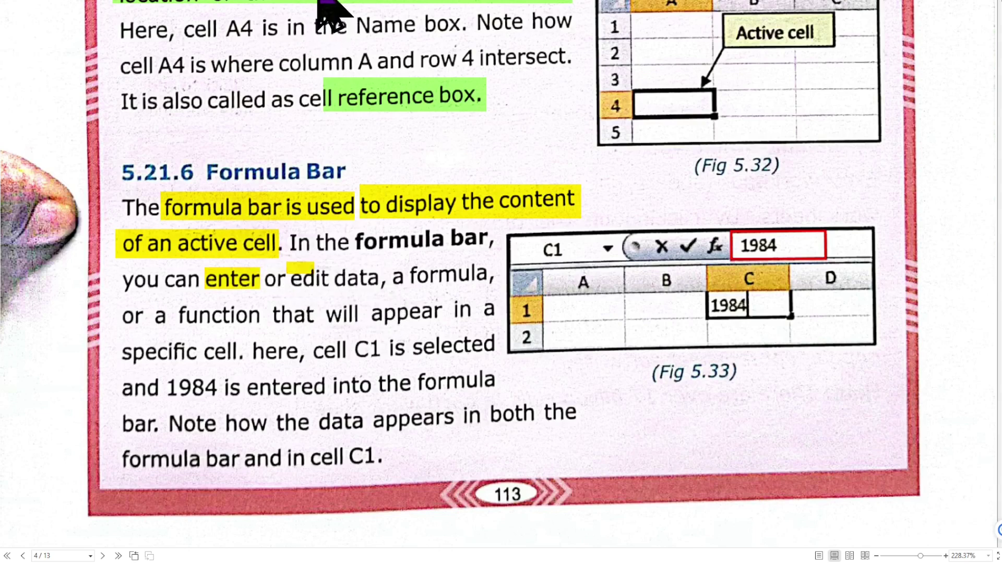
drag(374, 263, 293, 288)
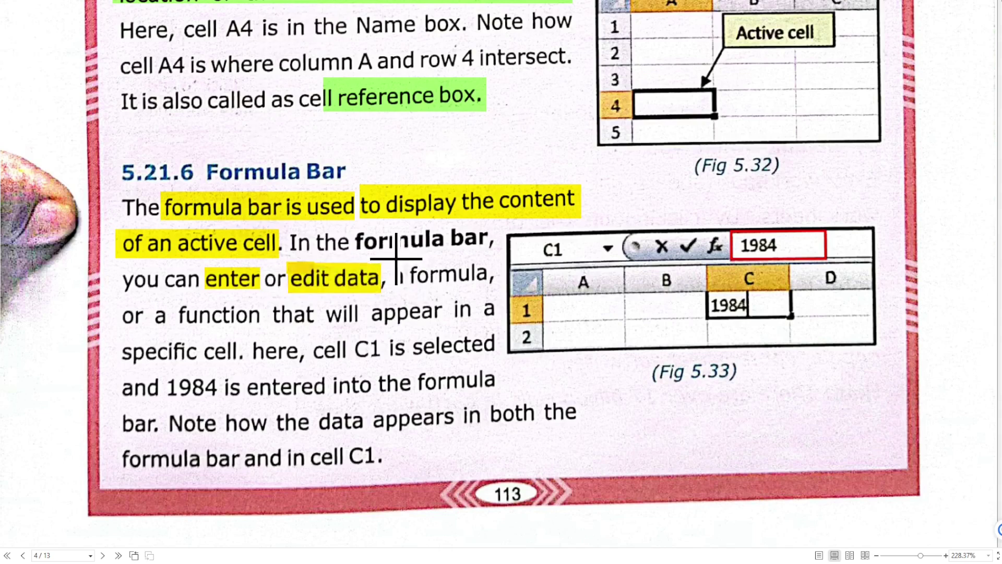
drag(393, 258, 487, 288)
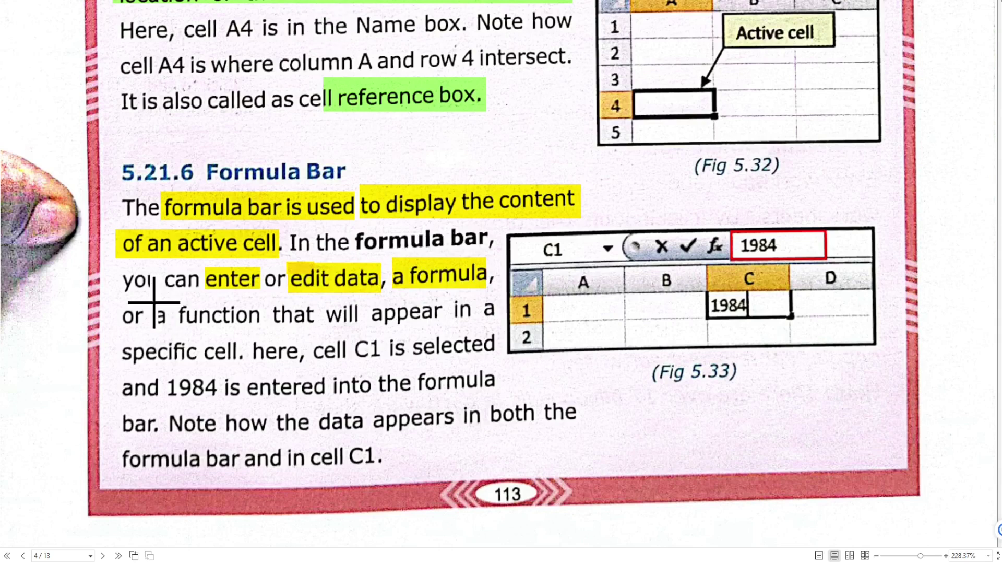
drag(154, 303, 265, 337)
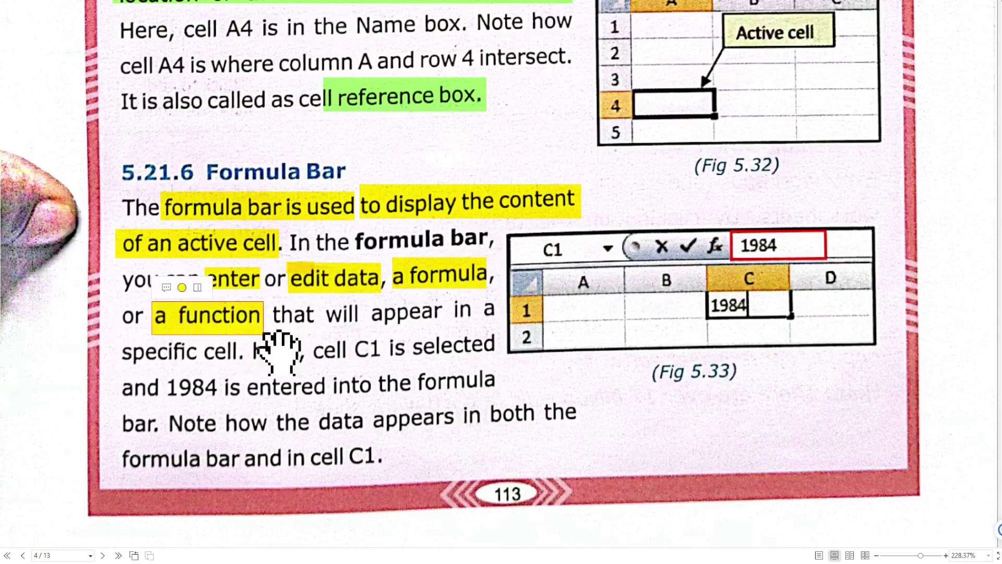
click(243, 277)
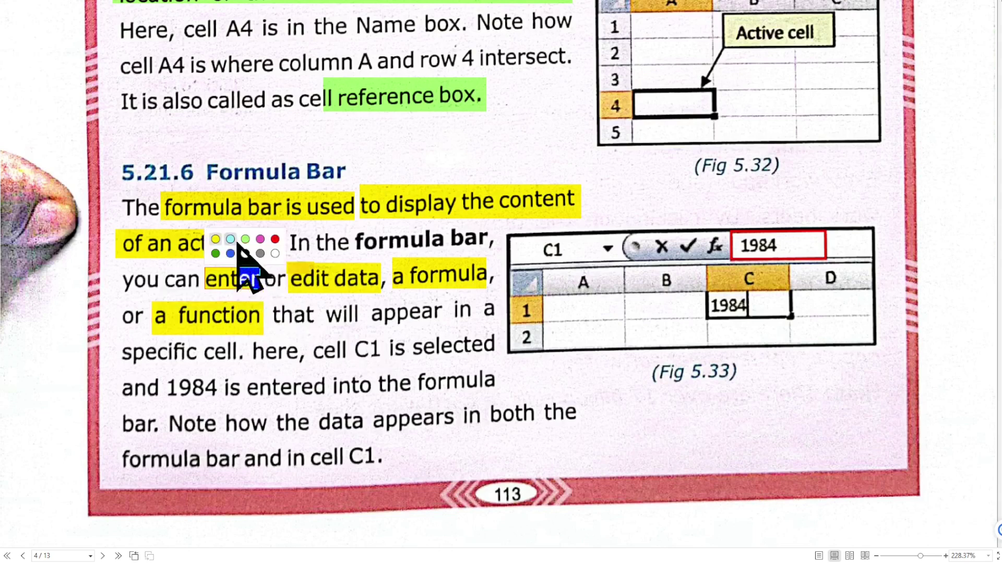
click(245, 239)
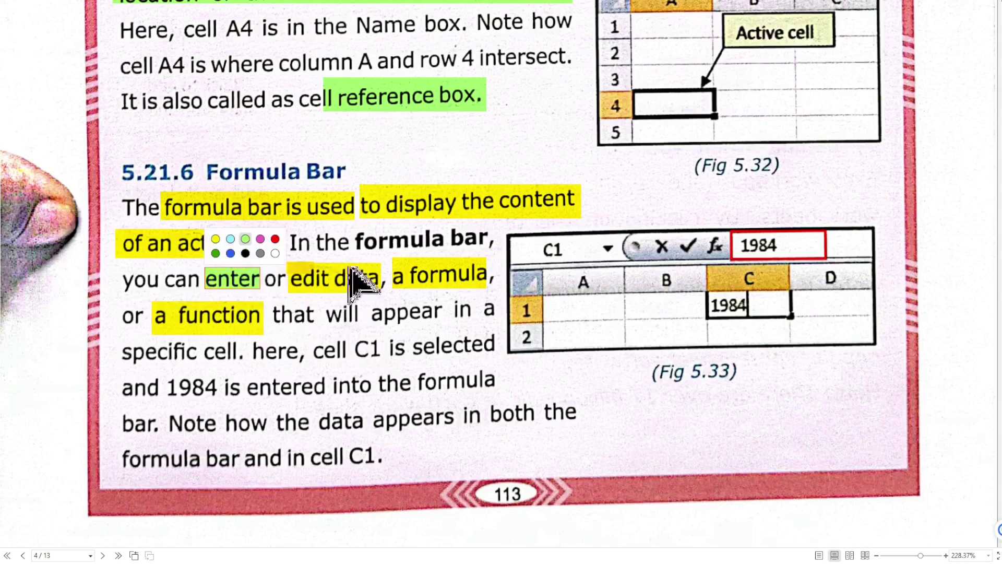
click(316, 3)
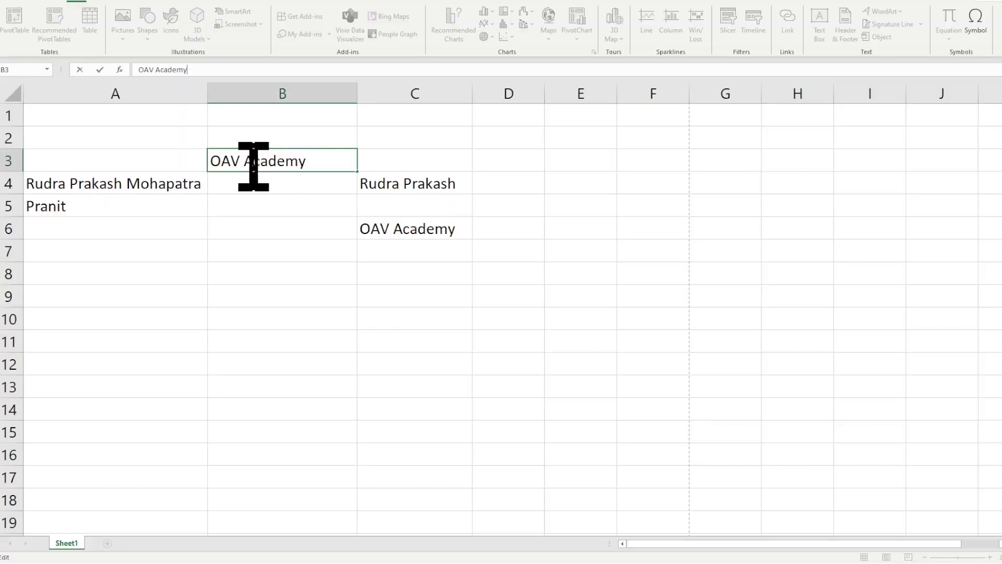
Step: Select the 'OAV Academy' text inside cell B3, then select the same text in the formula bar
drag(254, 162, 323, 197)
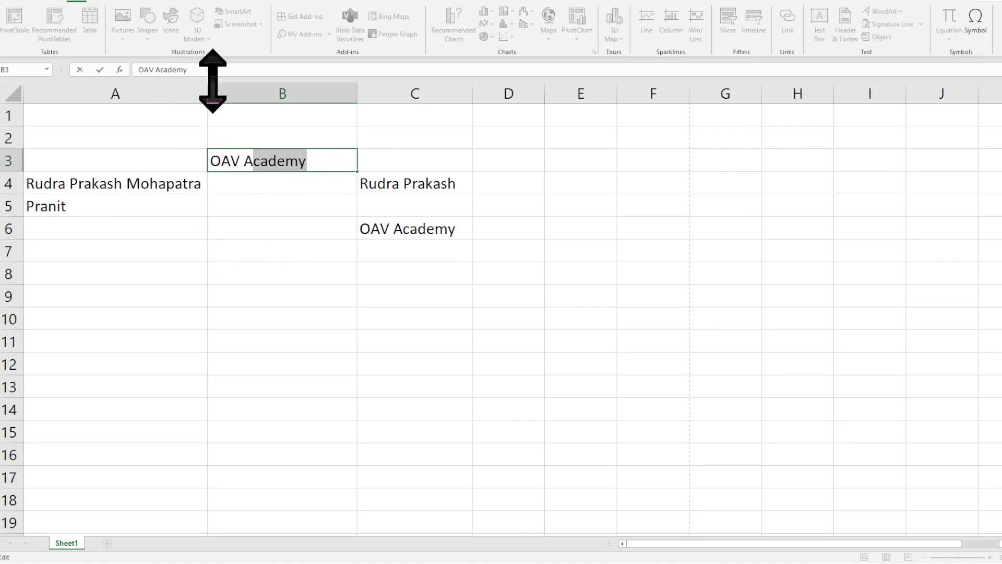
click(230, 70)
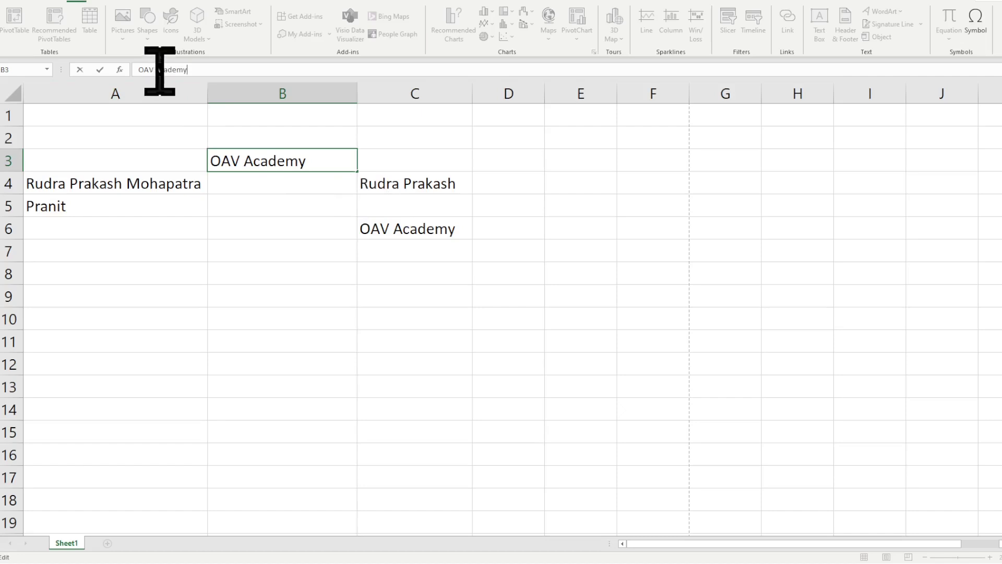
drag(160, 70, 197, 72)
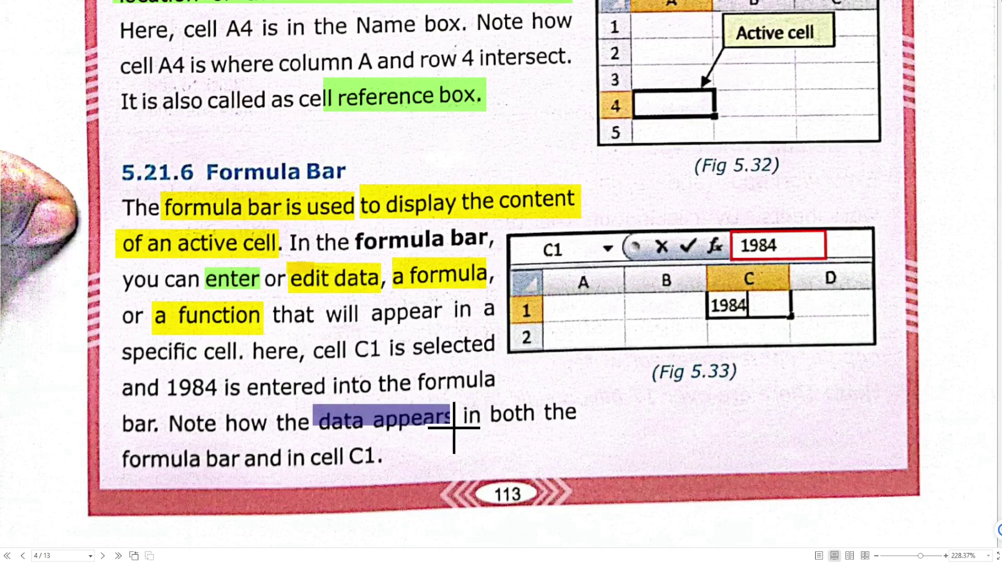
Step: Highlight 'data appears' and 'formula bar and in cell C1.' green in the Formula Bar paragraph
drag(350, 413, 460, 438)
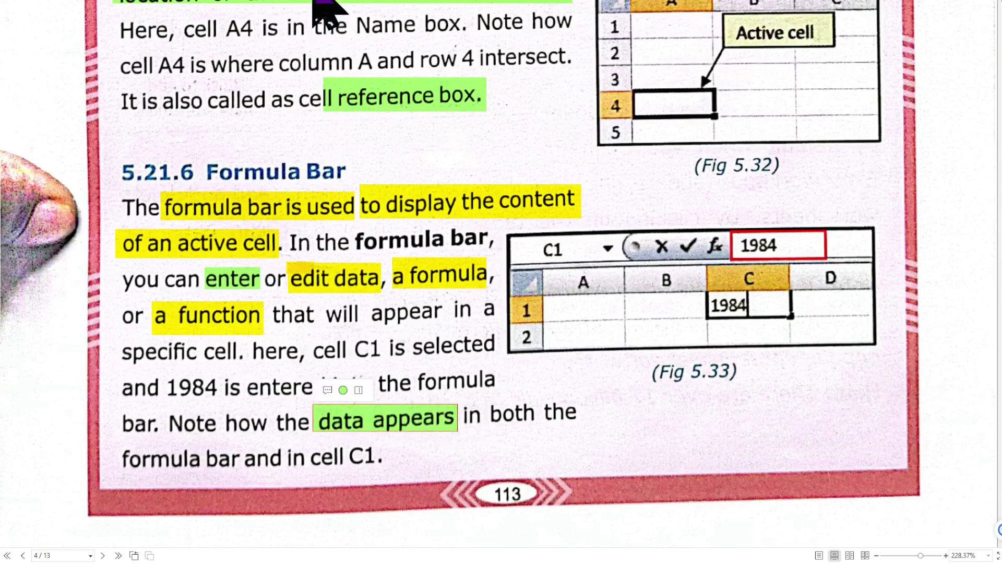
click(138, 443)
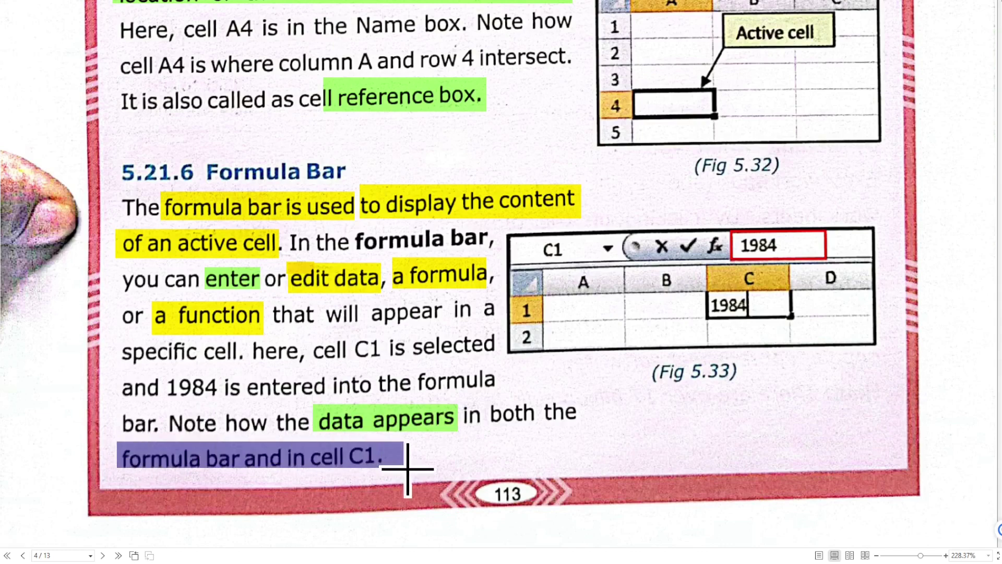
drag(117, 443, 392, 473)
scroll(667, 467, down, 2)
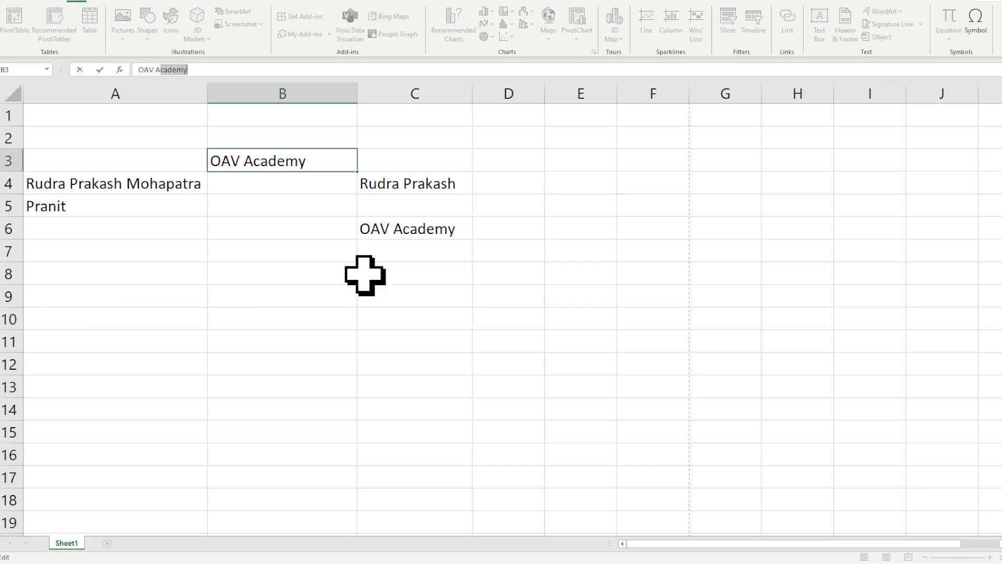
click(252, 156)
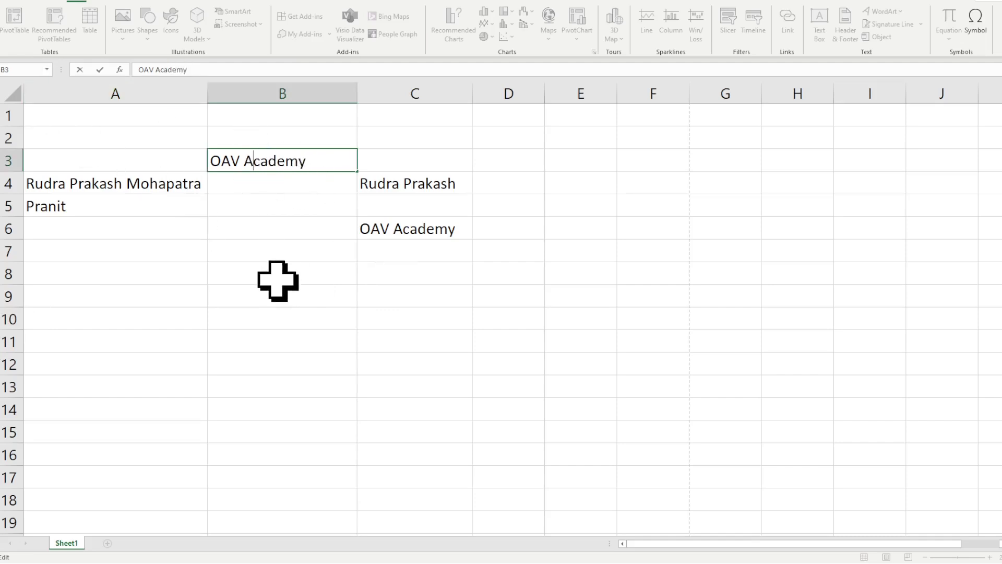
double_click(266, 156)
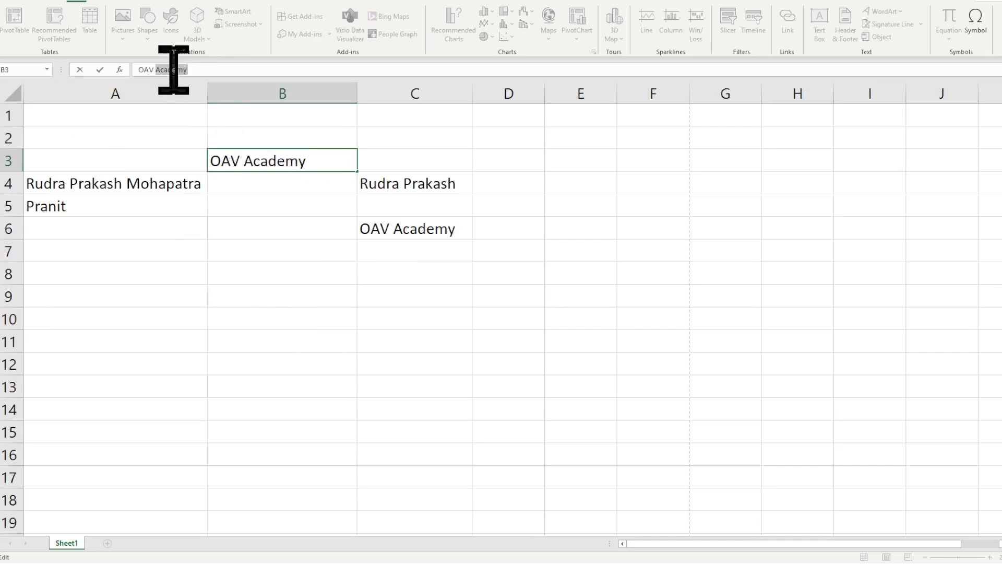
key(shift+Home)
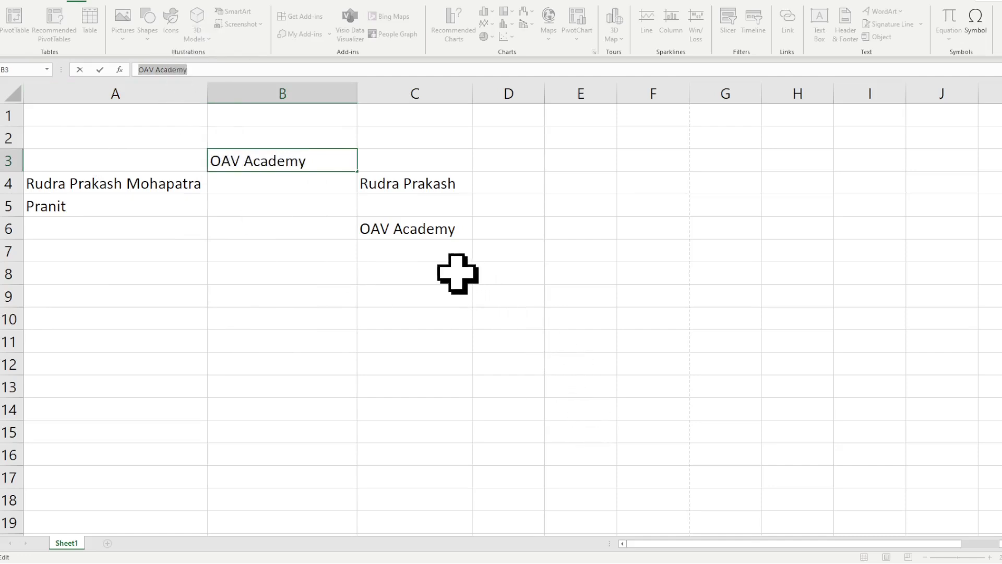
click(408, 186)
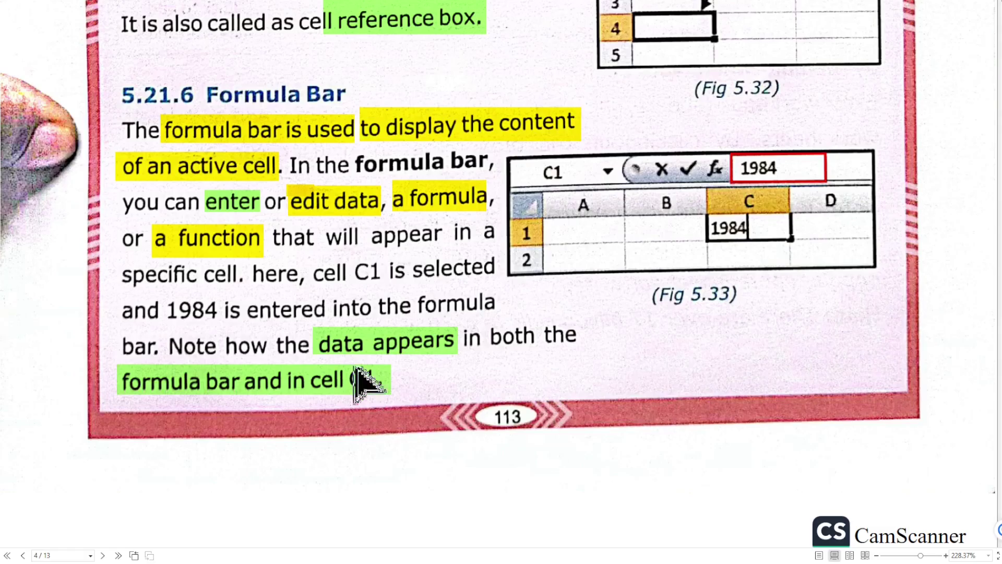
Step: In section 5.21.7 Column, highlight 'a group of cells' green and underline 'top of the page to the bottom' red
scroll(366, 366, down, 5)
scroll(369, 390, down, 3)
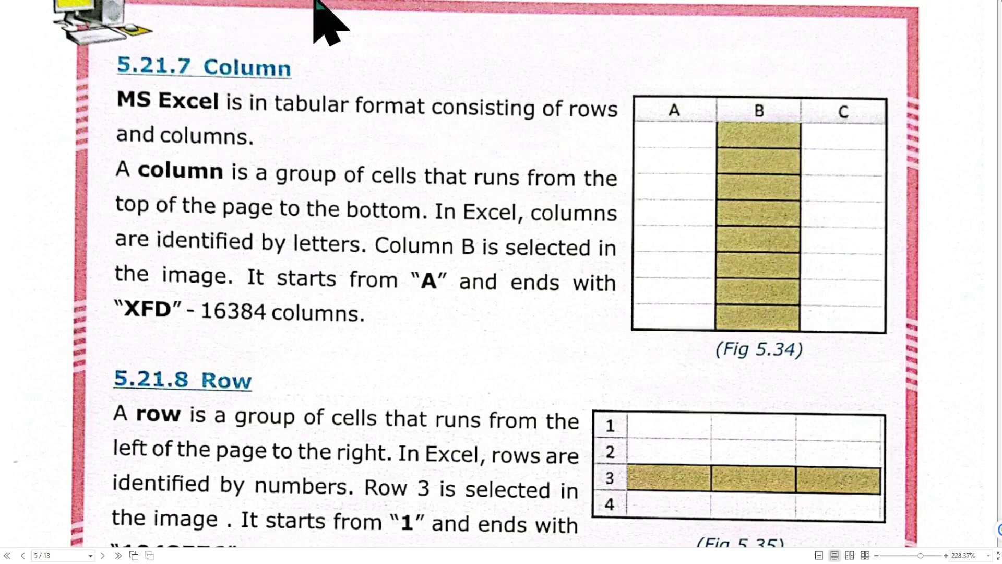
drag(251, 173, 418, 173)
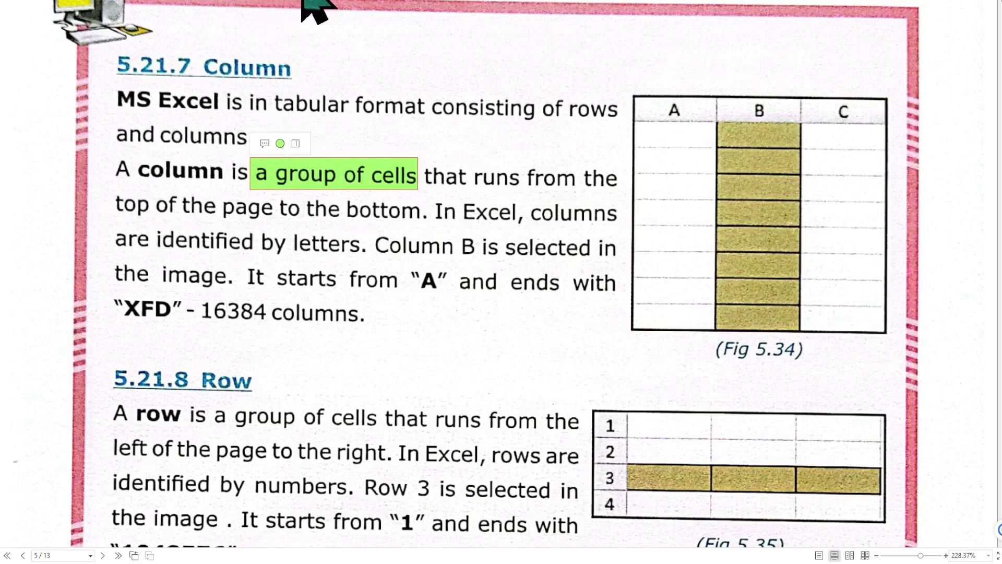
click(302, 4)
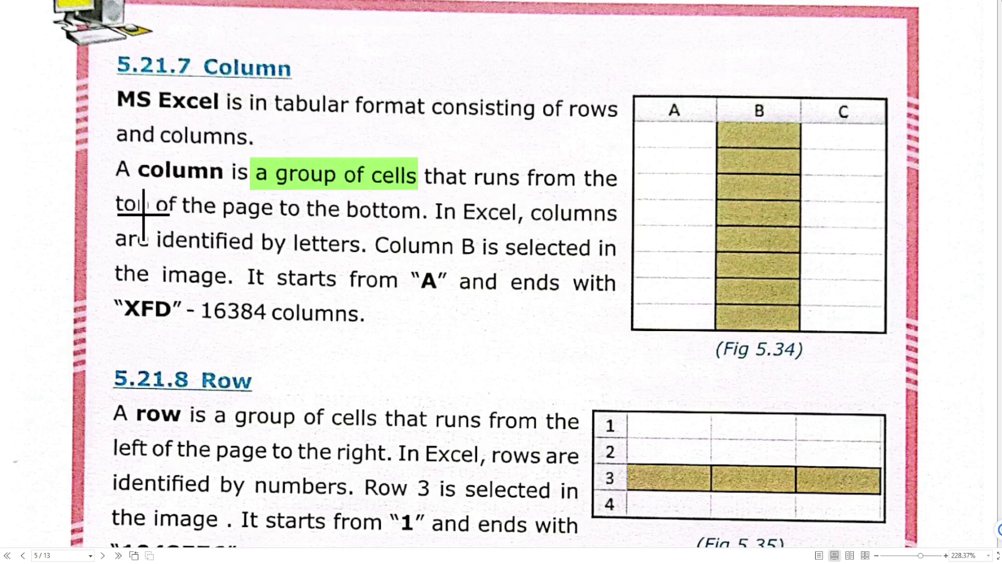
drag(118, 217, 397, 217)
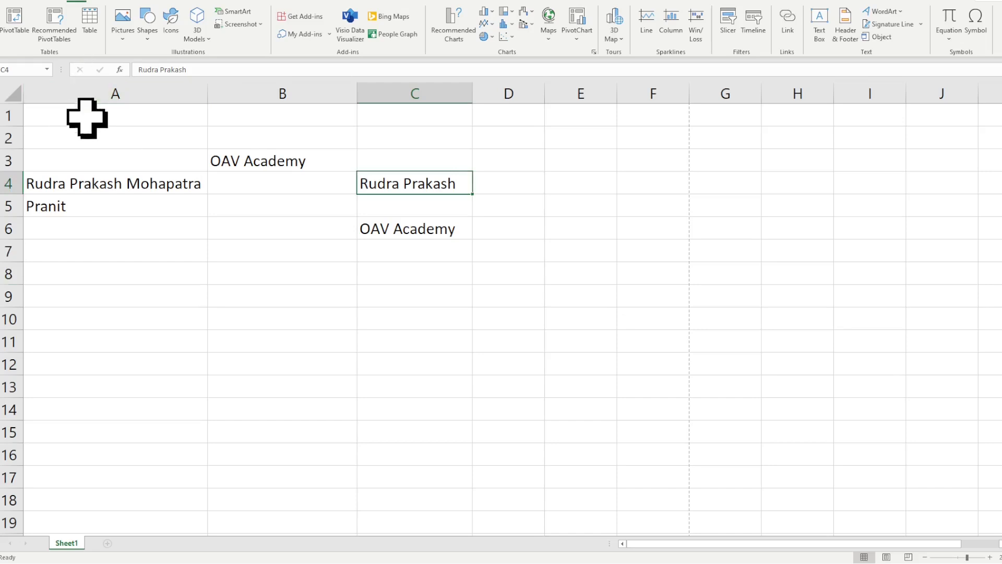
Step: Select cells from A1 downward in column A using Shift+Down Arrow
click(85, 117)
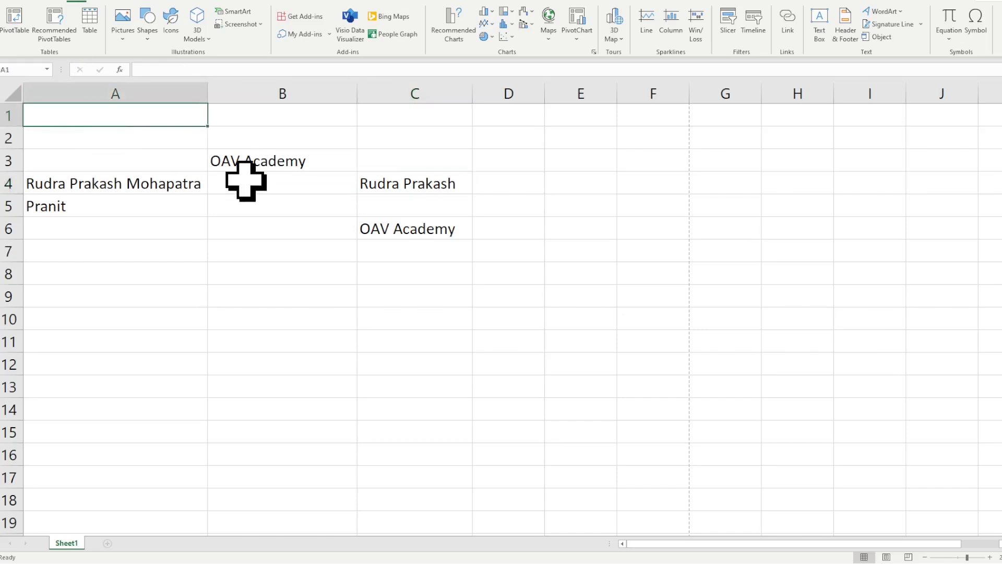
key(shift+Down)
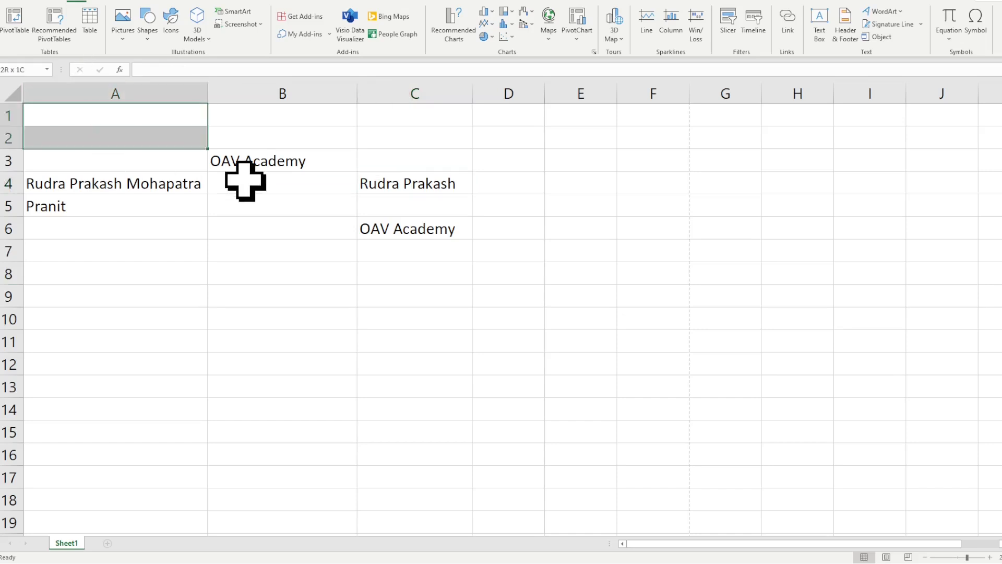
key(shift+Down)
key(shift+Down)
key(shift+Down)
key(shift+Down)
key(shift+Down)
key(shift+Down)
key(shift+Down)
key(shift+Down)
key(shift+Down)
key(shift+Down)
key(shift+Down)
key(shift+Down)
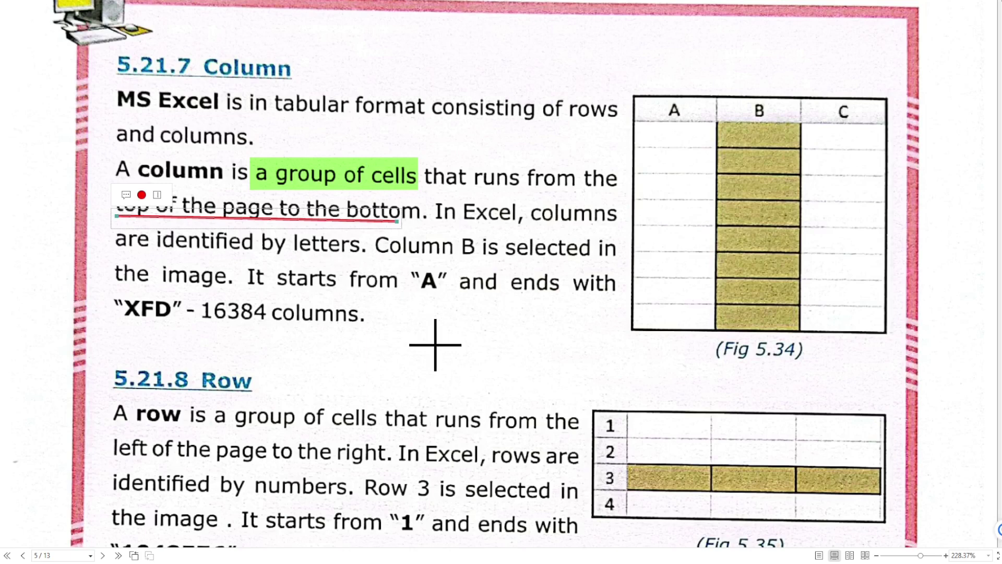
Step: With rectangular highlighting, mark 'It starts', 'A', 'ends with', 'XFD' green and '16384 columns' magenta
click(432, 335)
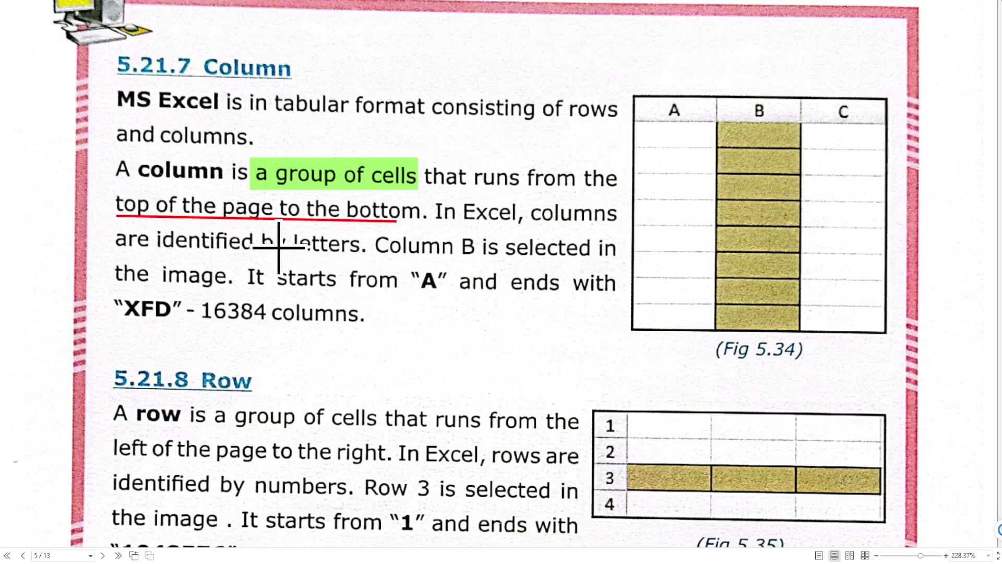
click(315, 3)
drag(245, 263, 343, 294)
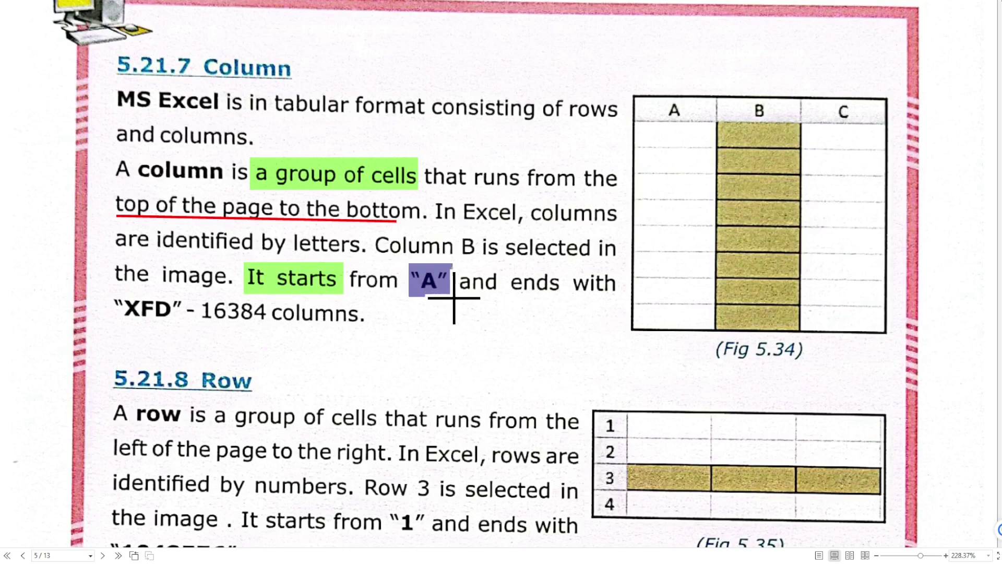
drag(435, 282, 450, 295)
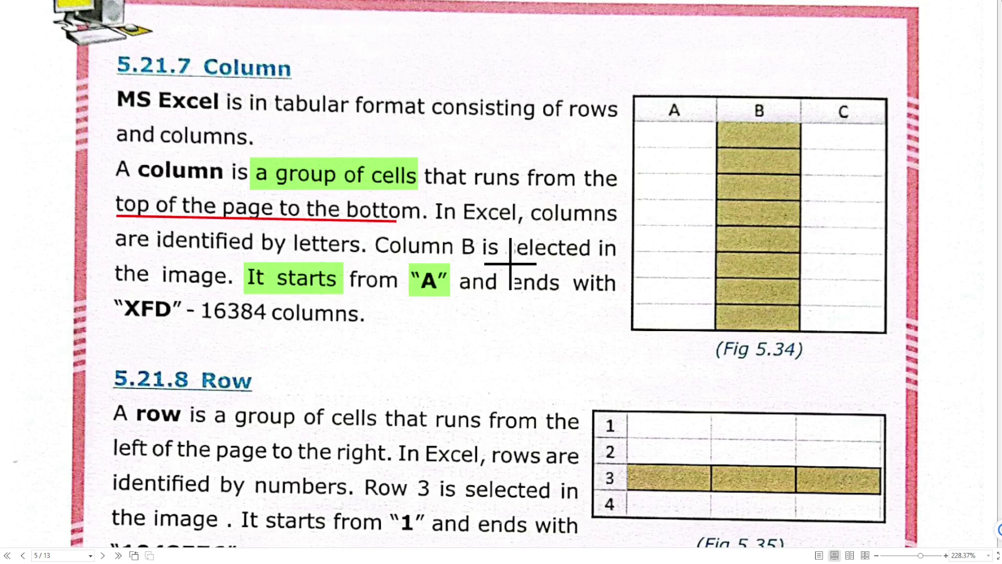
drag(506, 266, 620, 305)
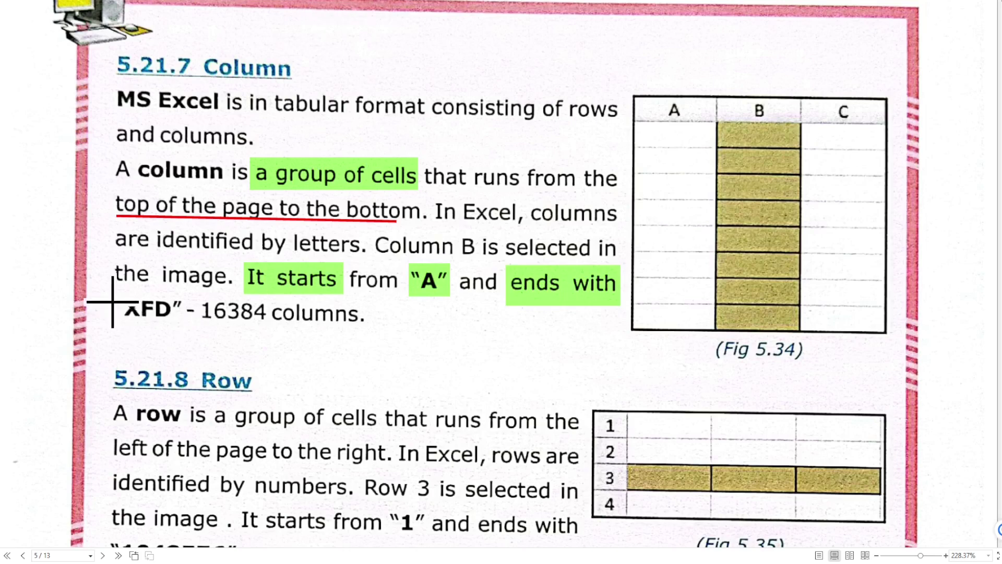
drag(110, 290, 183, 328)
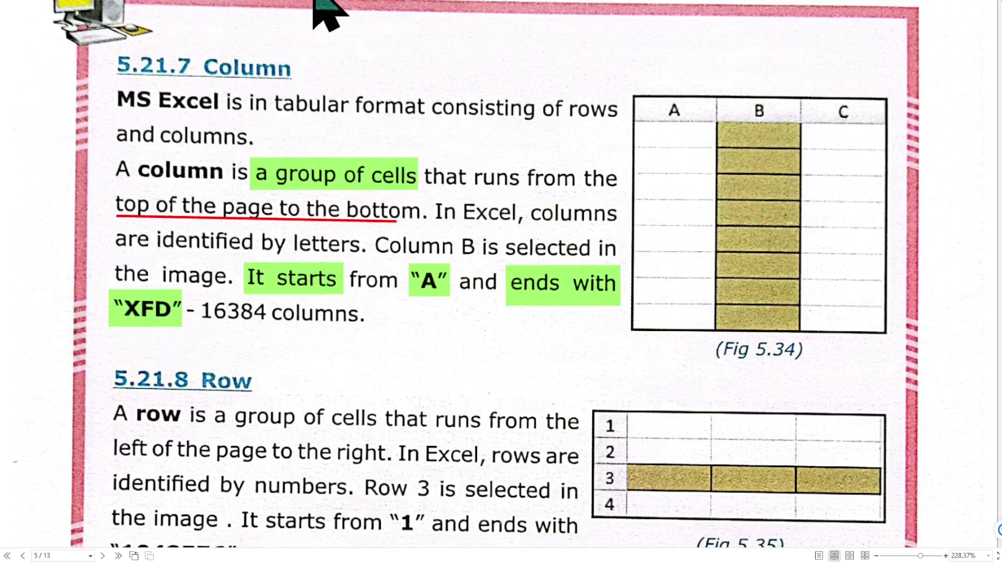
drag(199, 295, 363, 334)
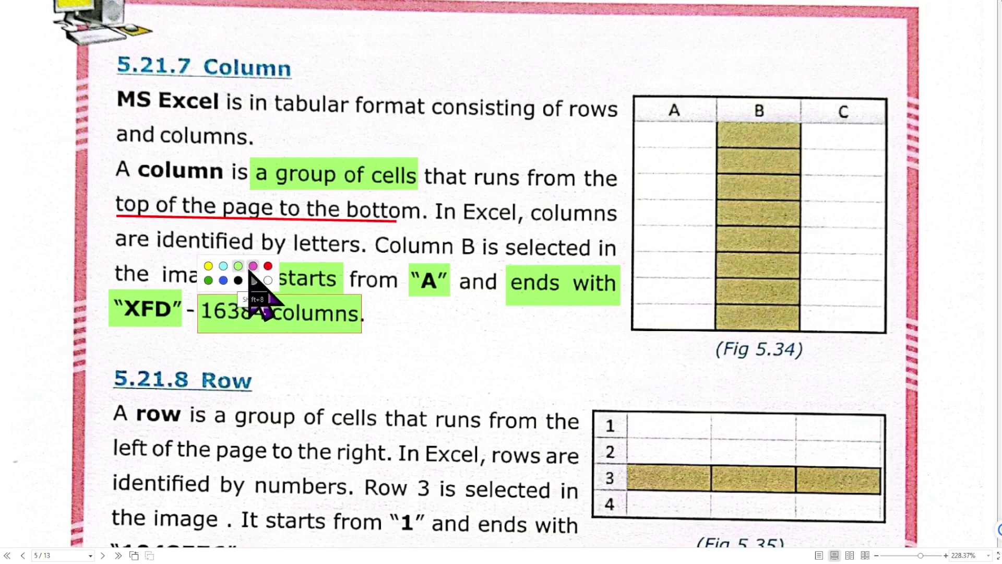
click(253, 265)
scroll(446, 372, down, 3)
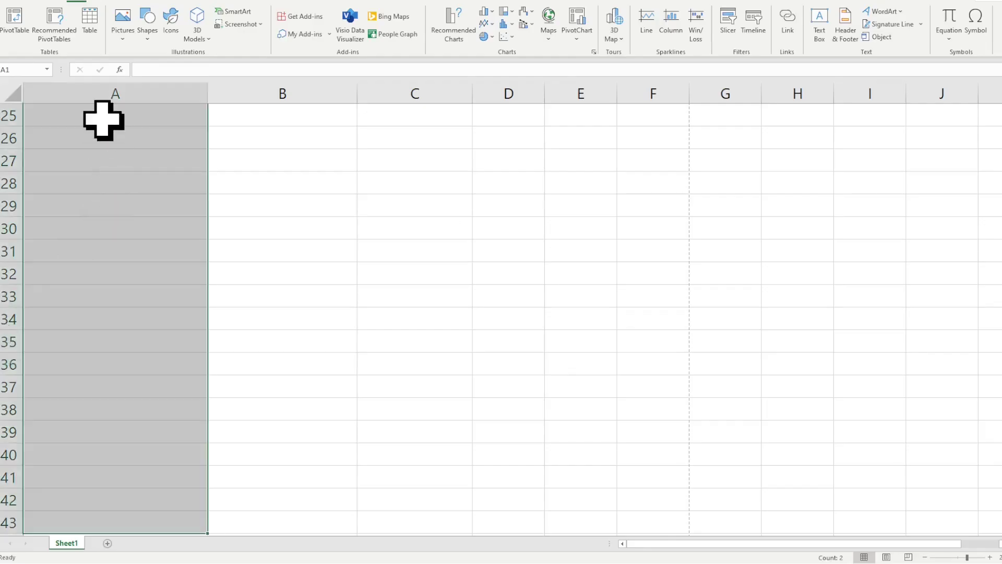
click(104, 121)
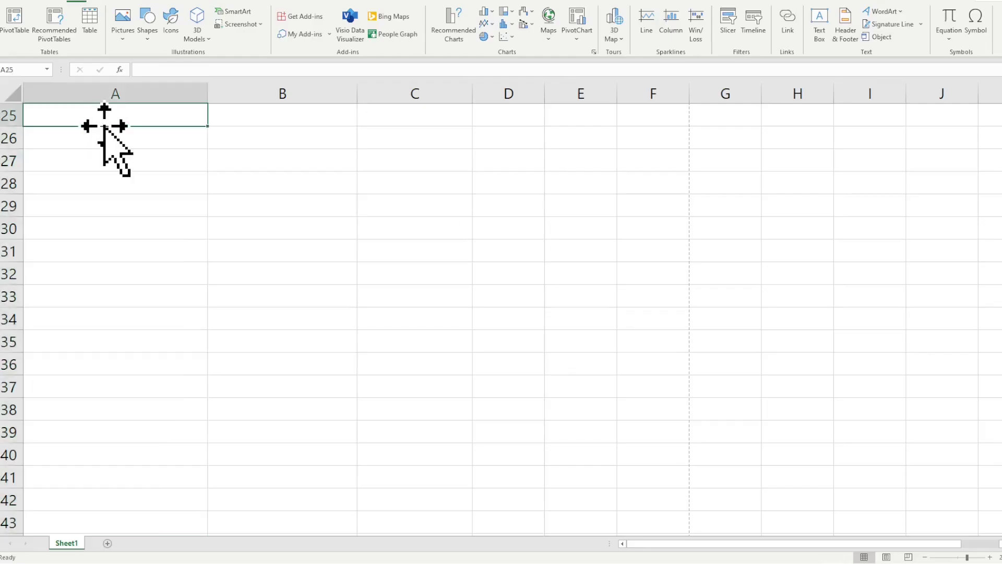
key(shift+Right)
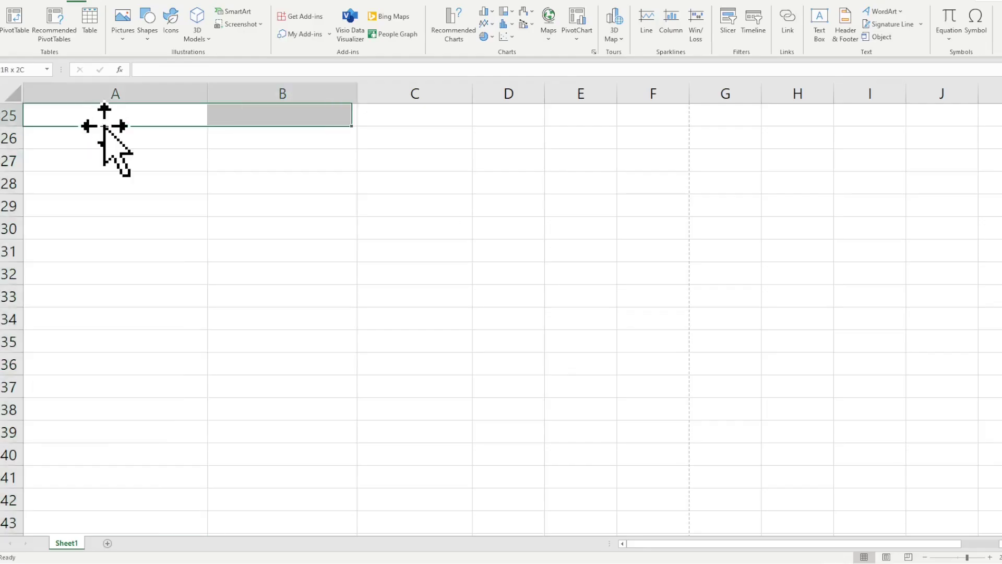
key(shift+Right)
key(shift+Right)
key(shift+Right)
key(shift+Right)
key(Down)
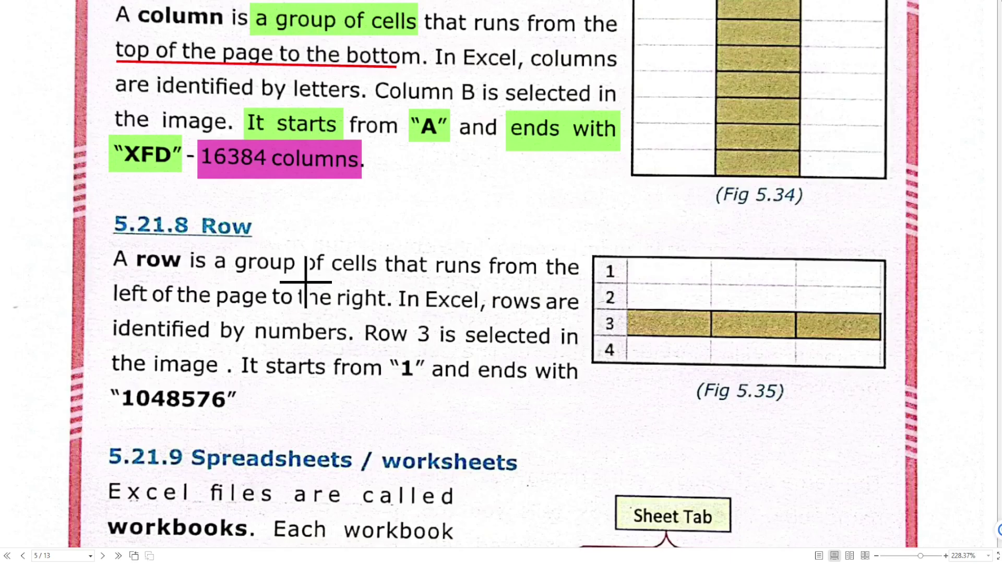
Step: Highlight 'It starts from "1"', 'ends with' and '1048576' magenta in the Row paragraph
drag(240, 351, 414, 373)
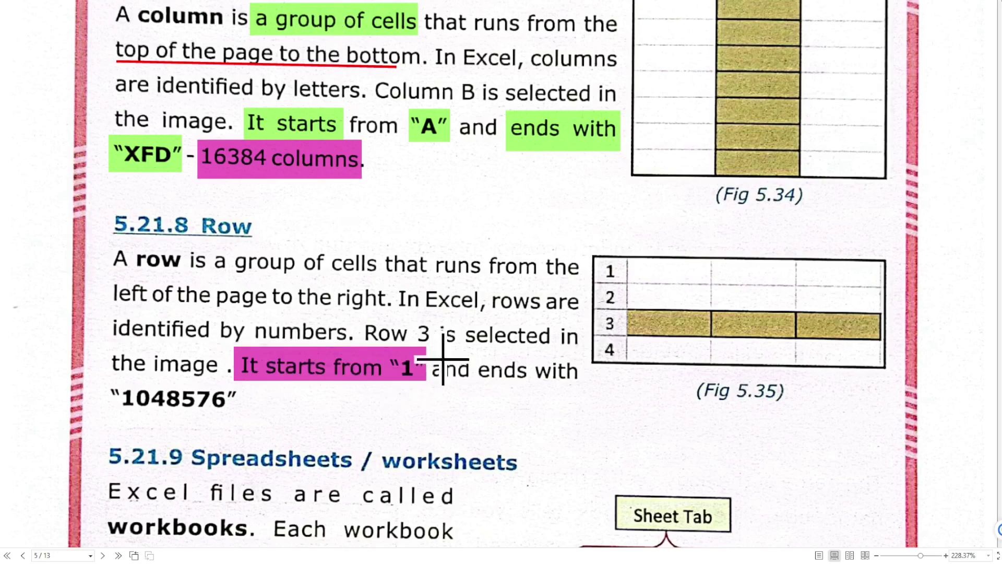
drag(476, 355, 585, 389)
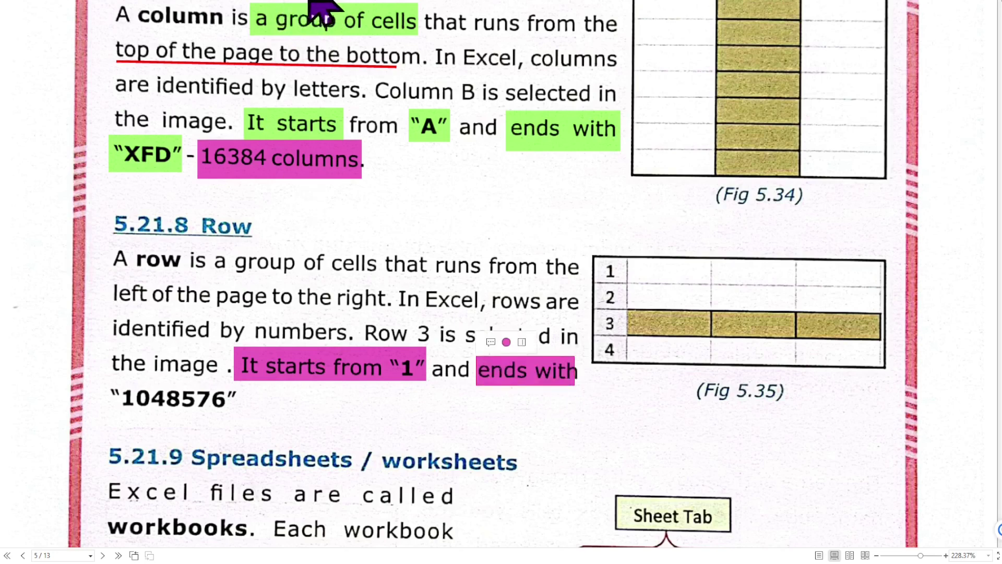
drag(108, 384, 244, 417)
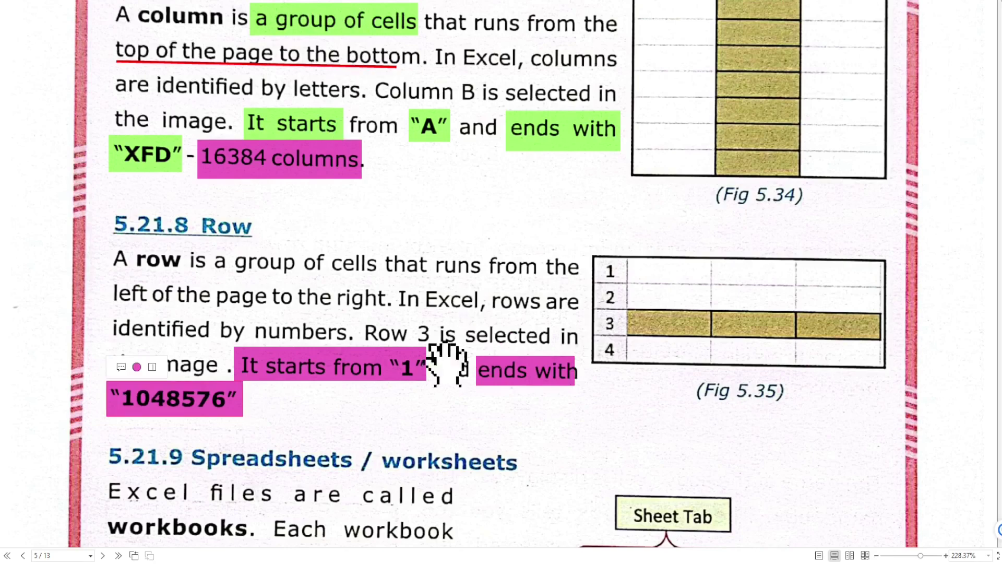